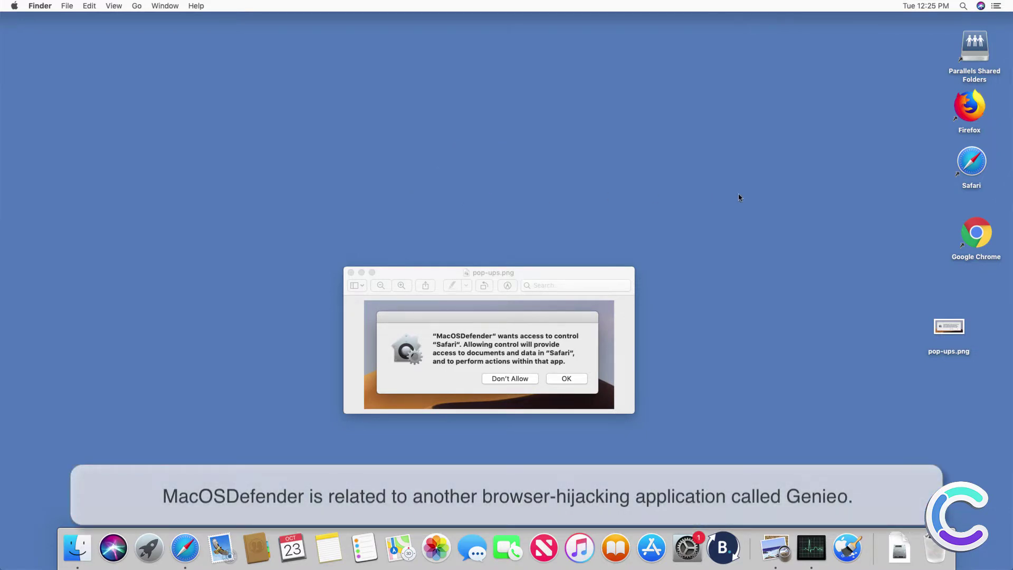
Step: Launch Safari, search for 'search query', then close the pop-ups.png screenshot window
double_click(977, 173)
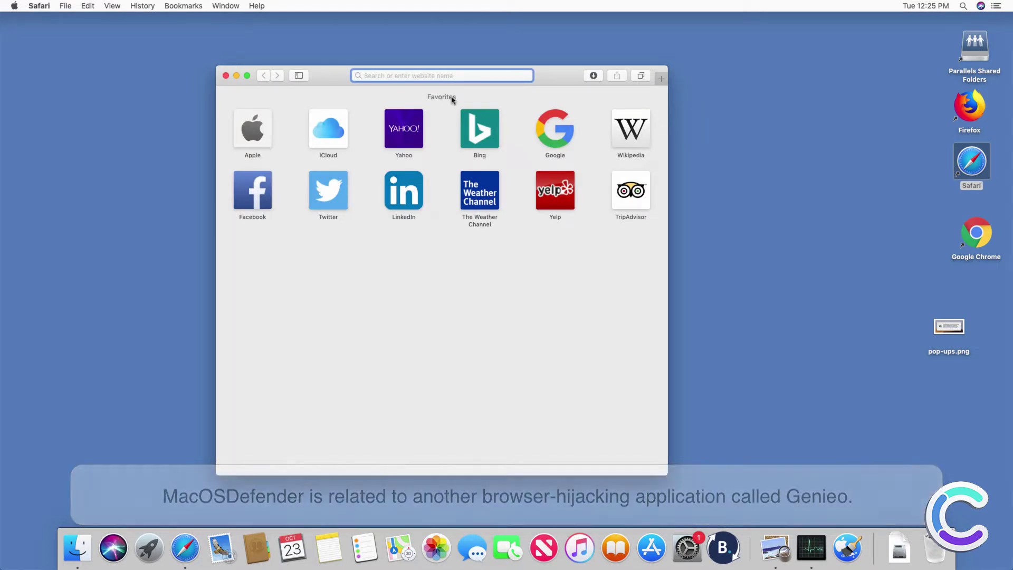
text(search quer)
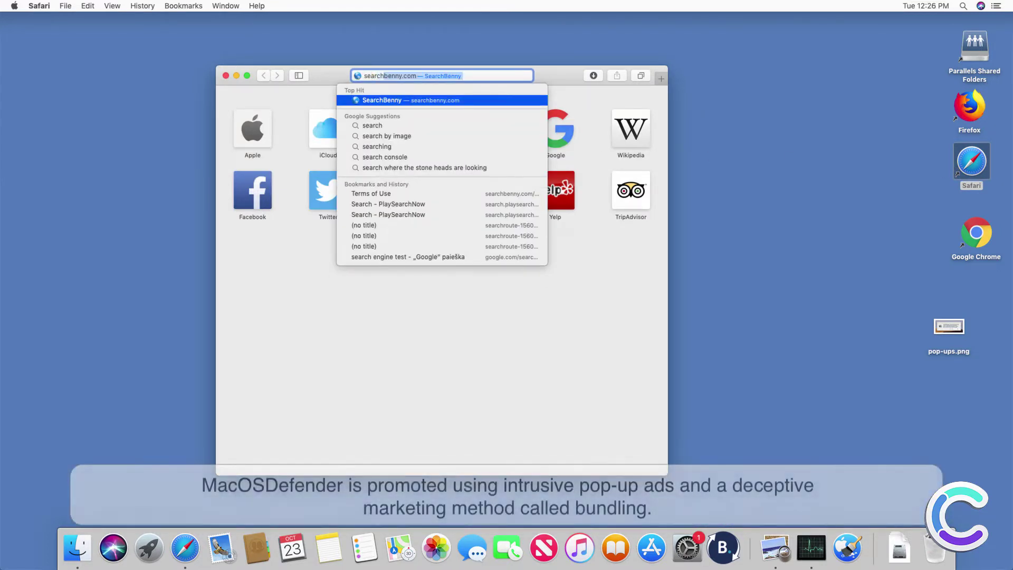
text(y)
key(Return)
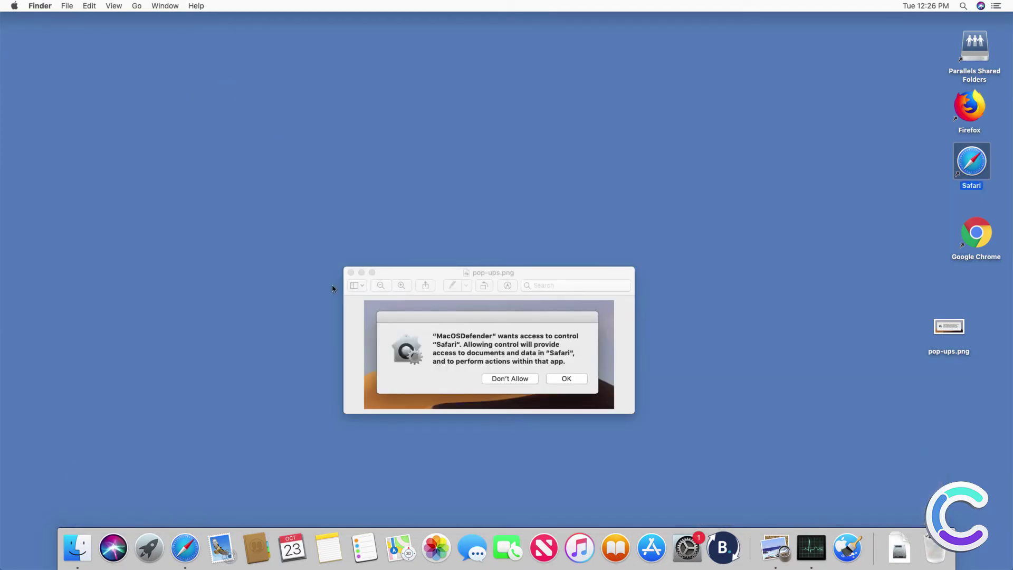
click(351, 272)
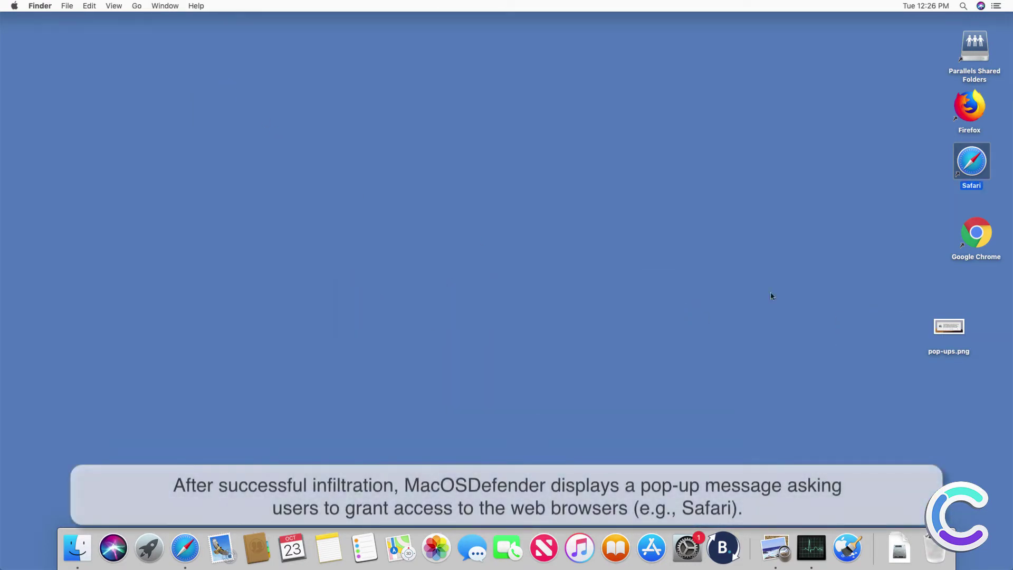
Step: Search 'search engine test' in Chrome, landing on alphashoppers.co; open a new tab, then close Chrome
double_click(981, 239)
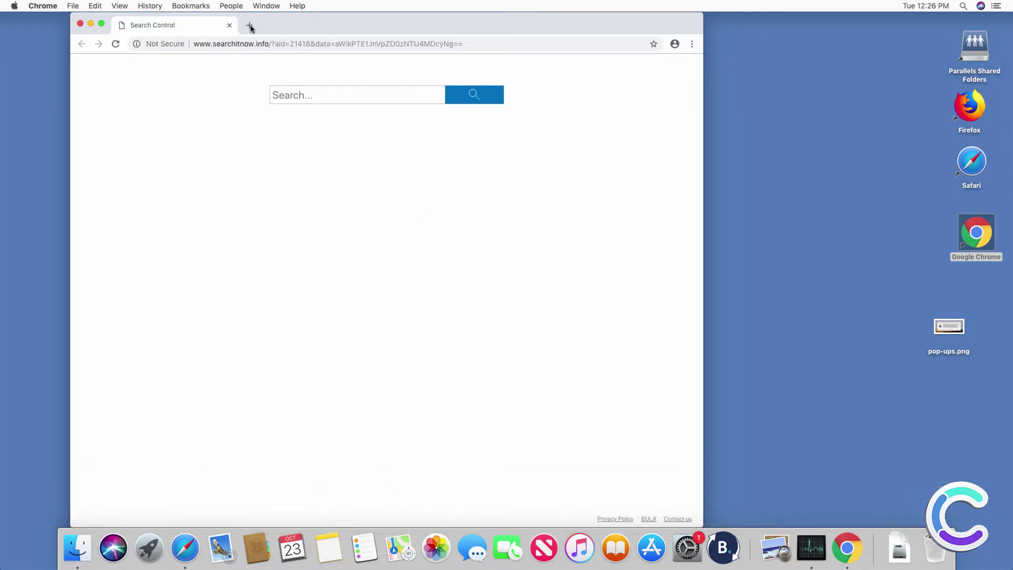
click(266, 43)
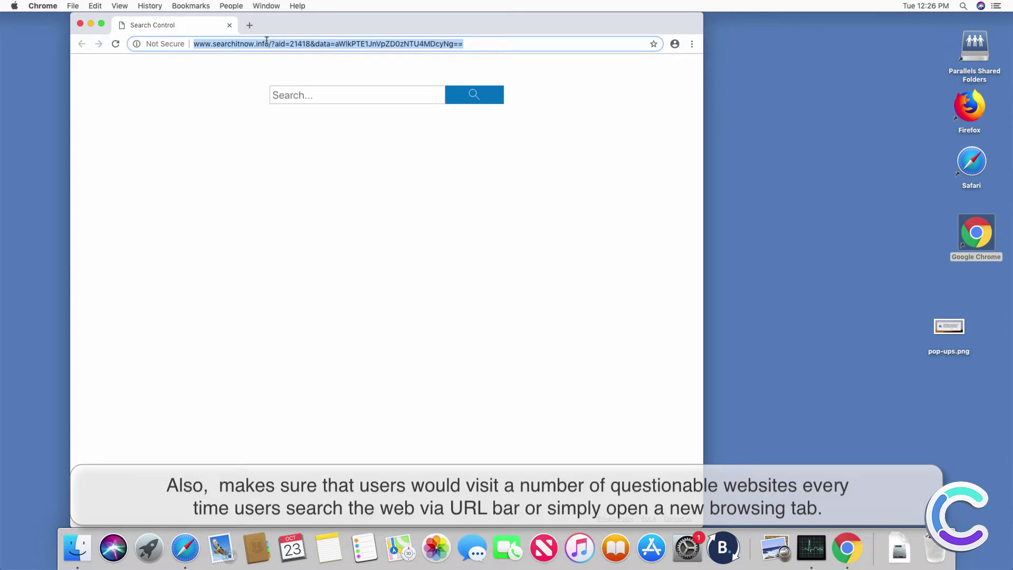
text(search)
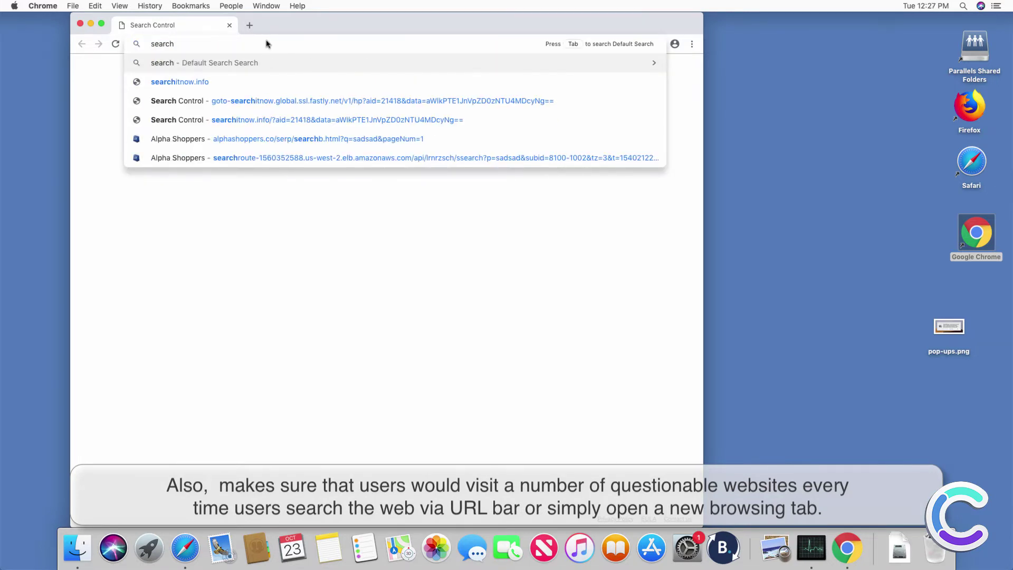
text( engine tes)
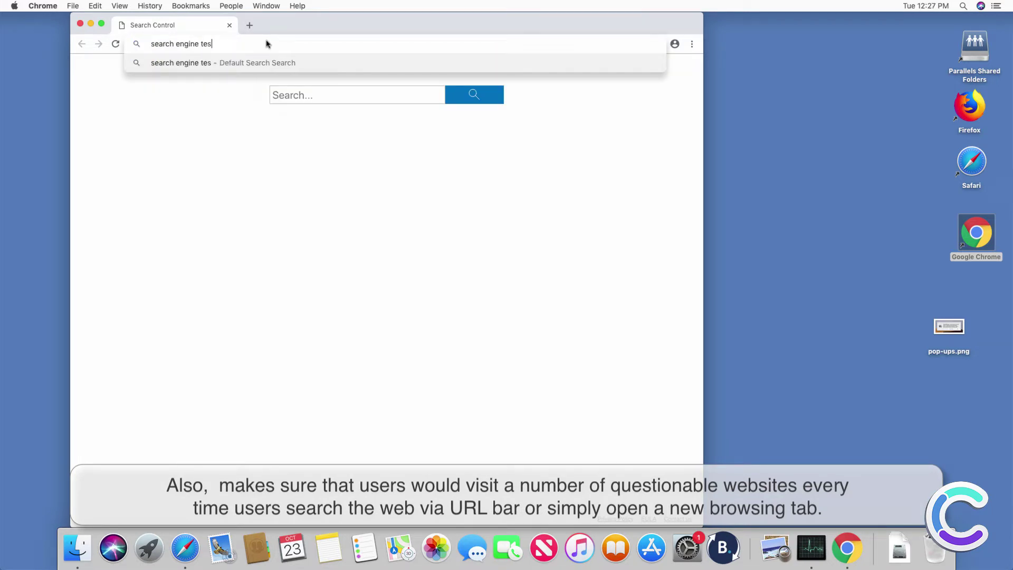
text(t)
key(Return)
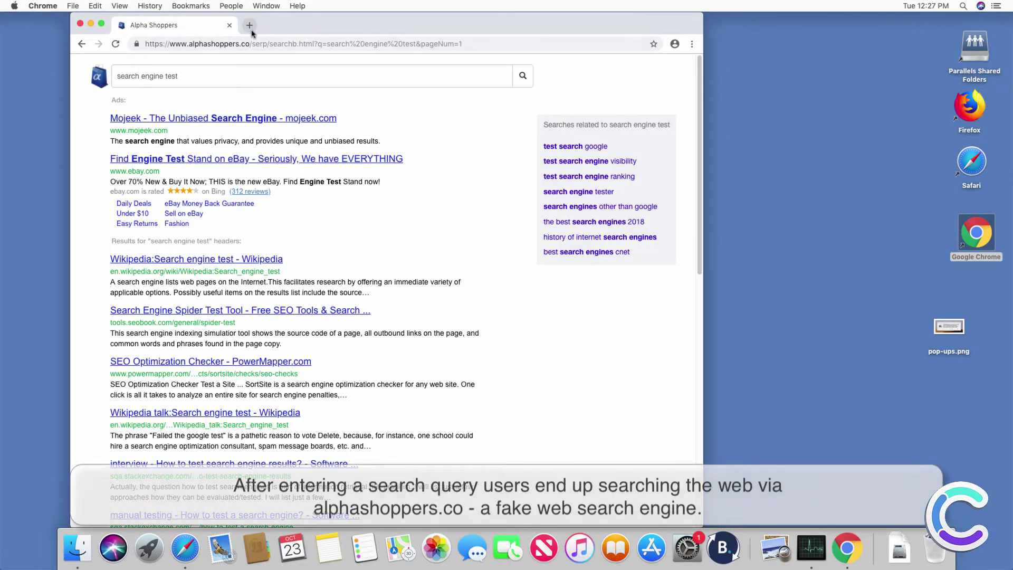
click(250, 27)
click(80, 25)
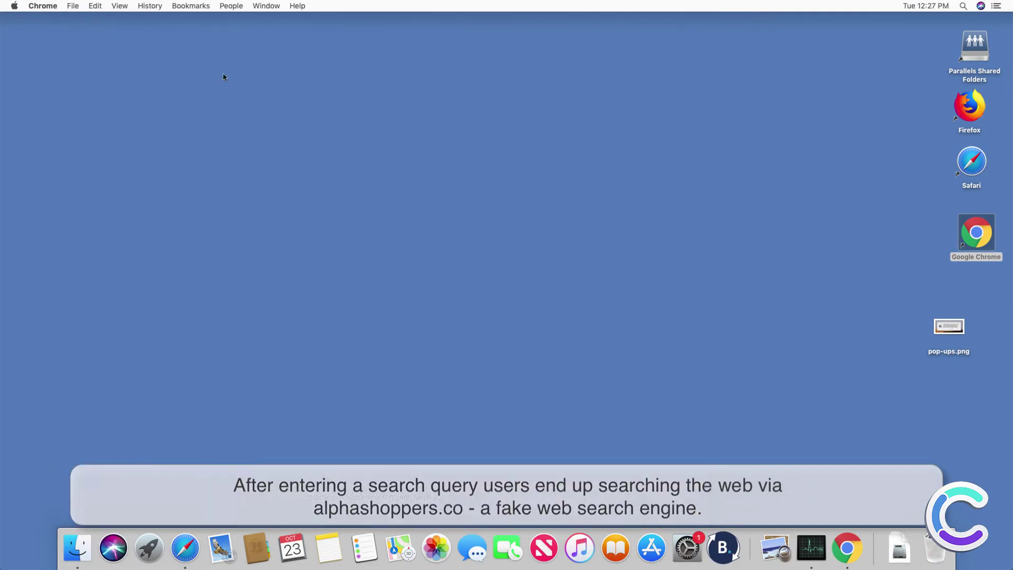
Step: Launch Firefox and search 'search engine test', which lands on alphashoppers.co results
double_click(978, 106)
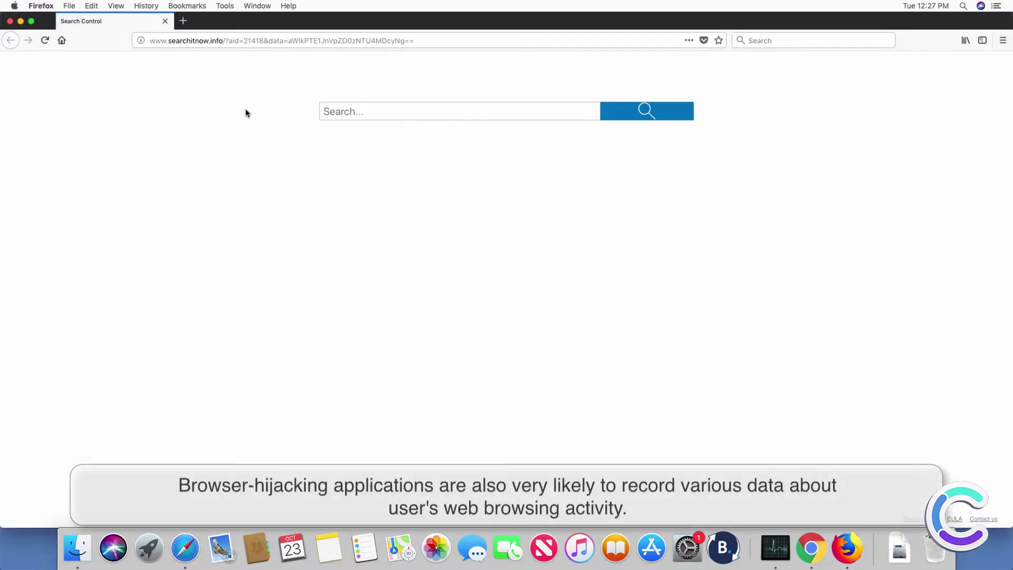
click(269, 42)
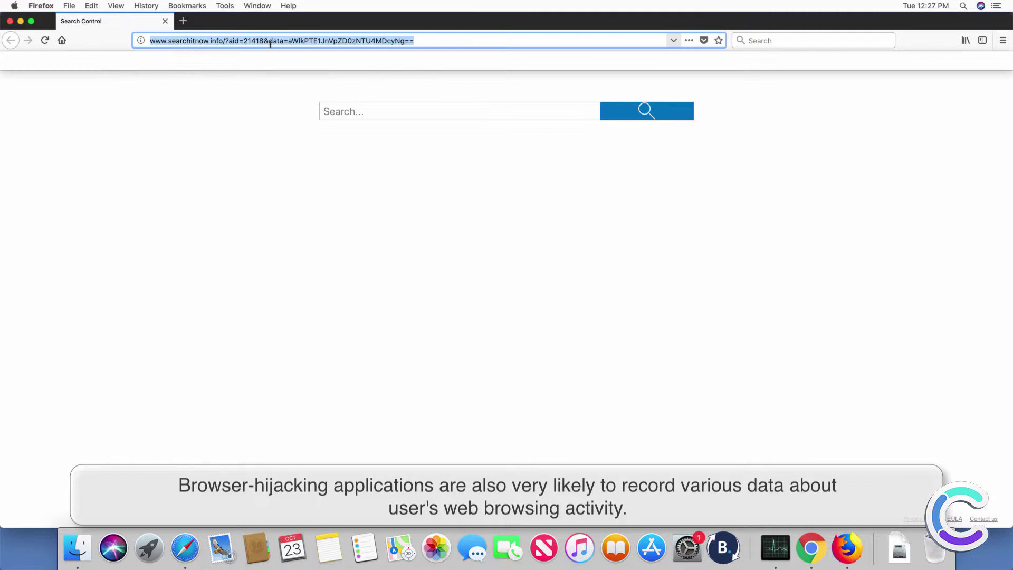
text(search )
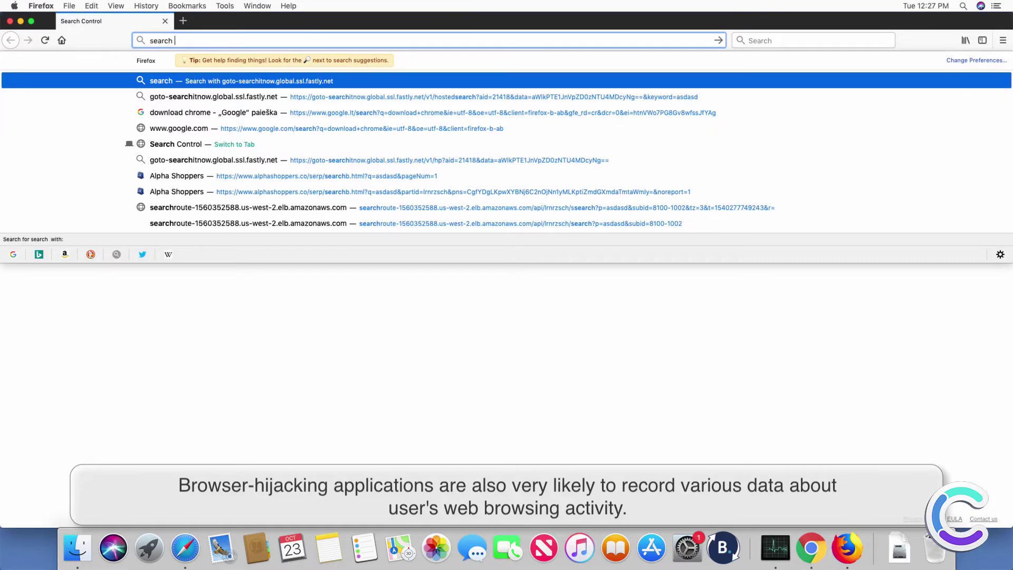
text(engine test)
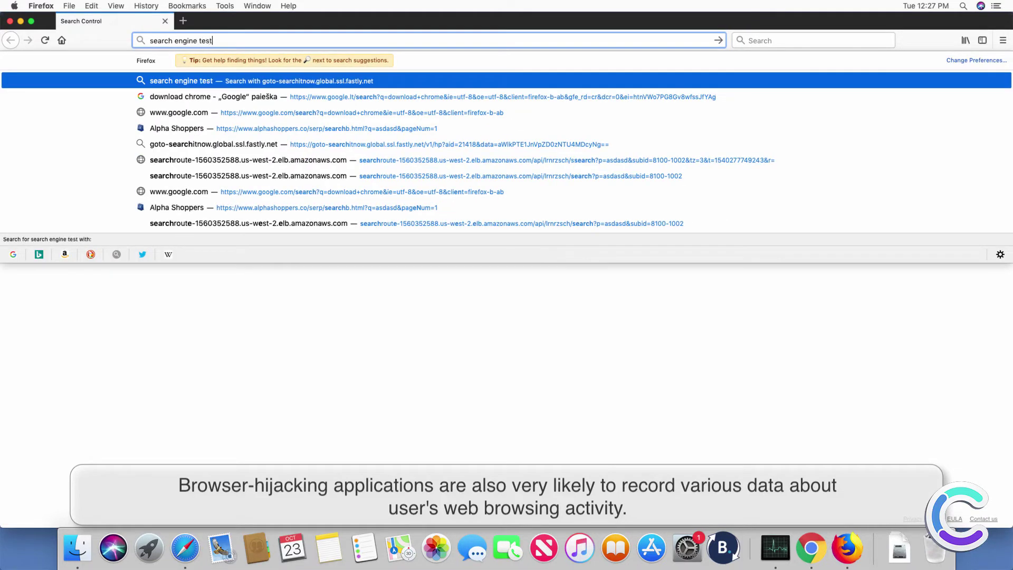
key(Return)
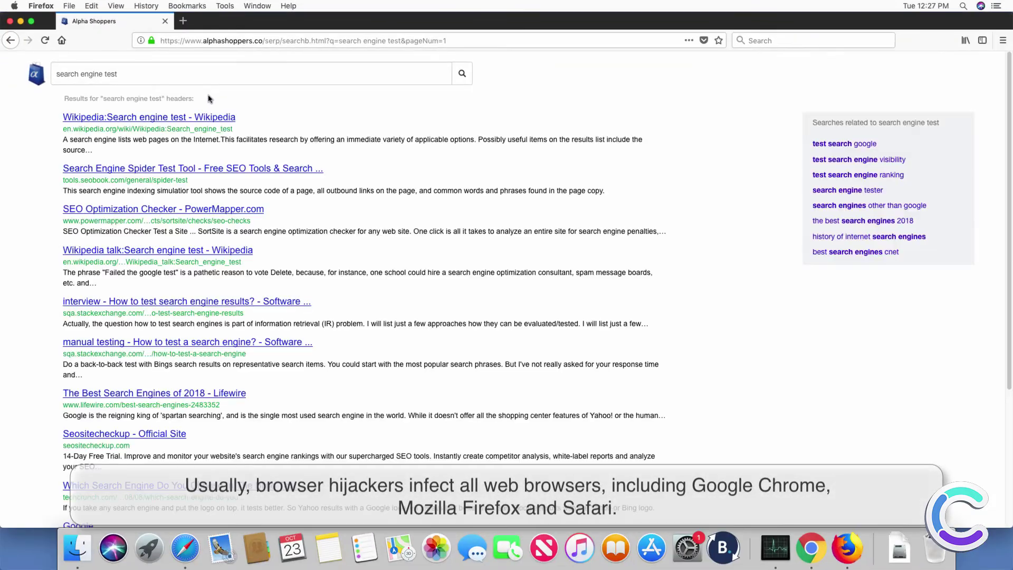
Step: Open a new Firefox tab, close the window and both tabs, then open Activity Monitor
click(188, 24)
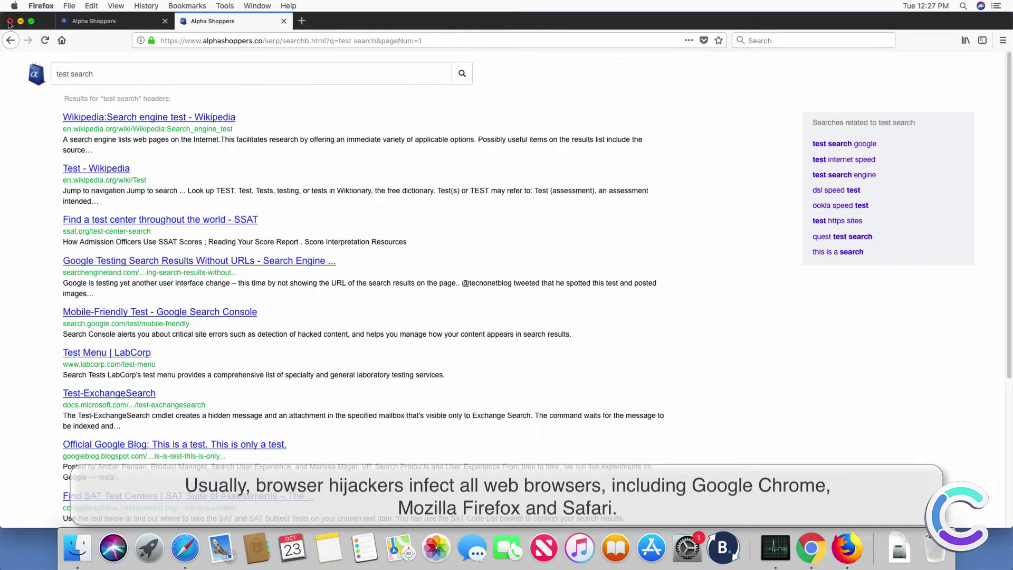
click(9, 22)
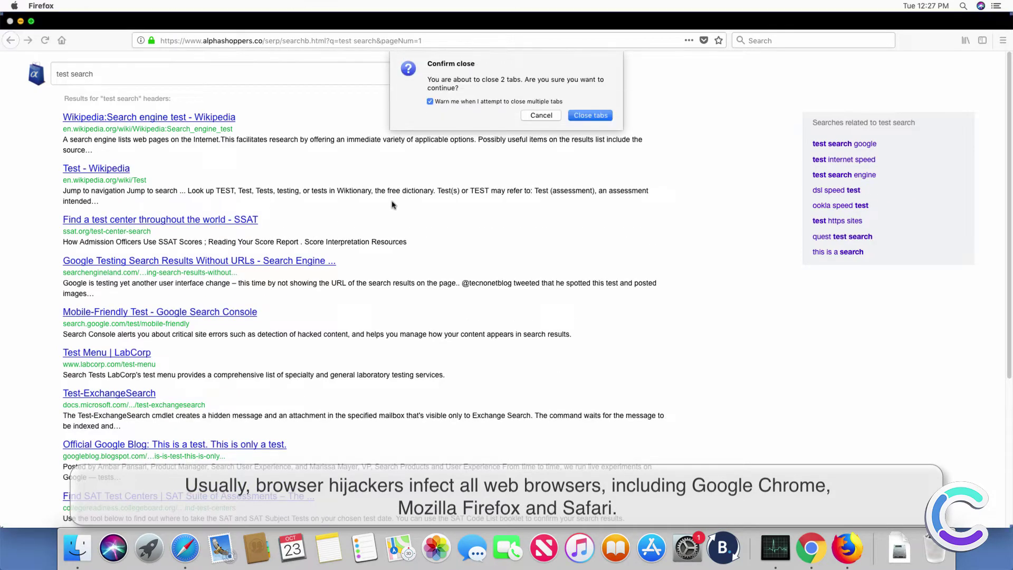
click(584, 115)
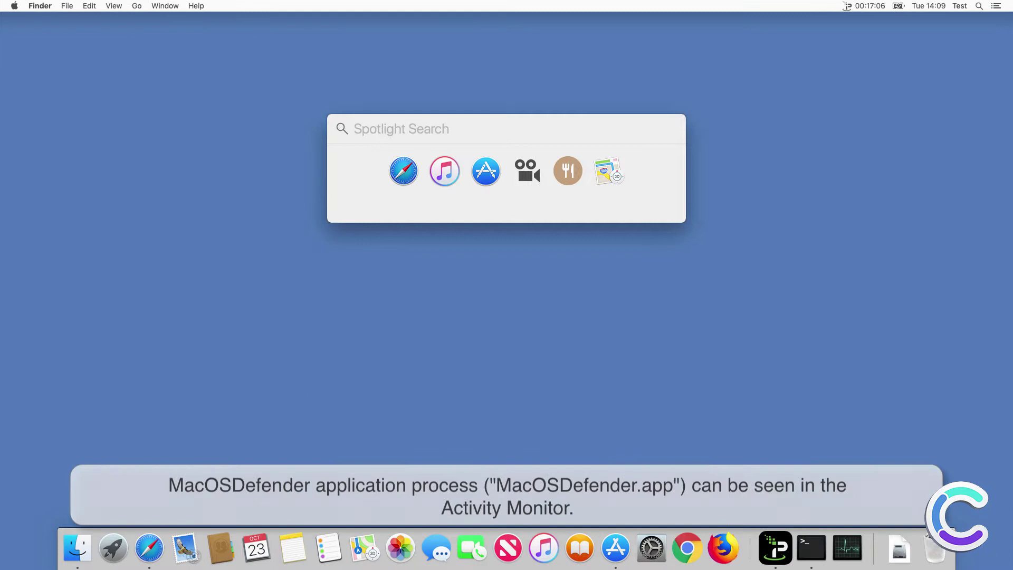
text(activi)
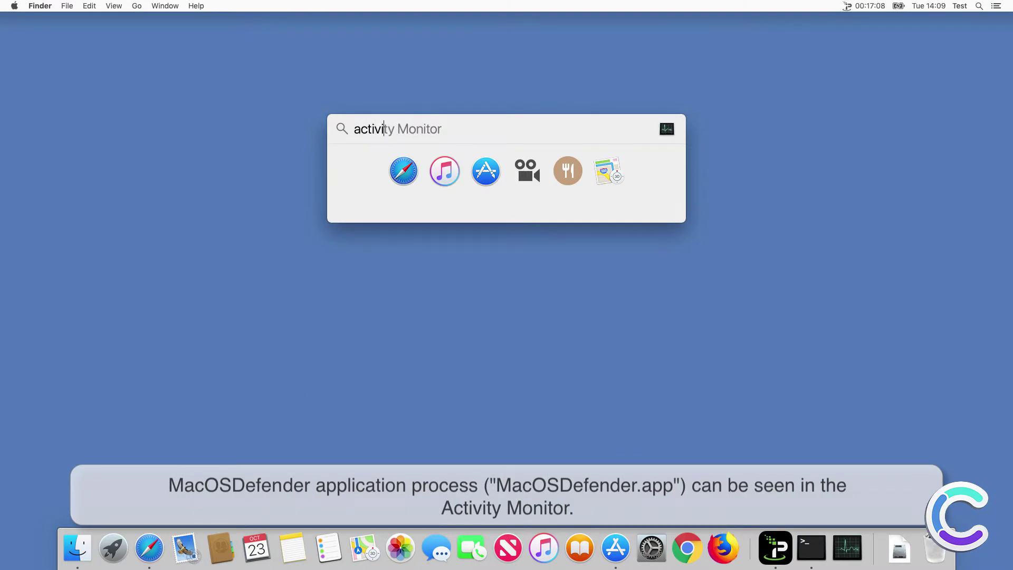
text(ty monitor)
key(Return)
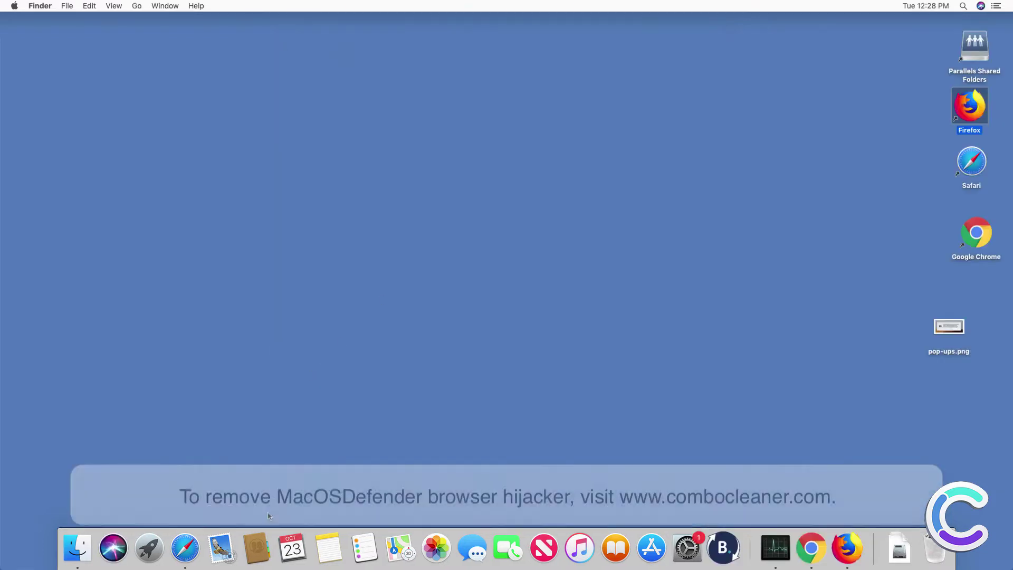
click(185, 543)
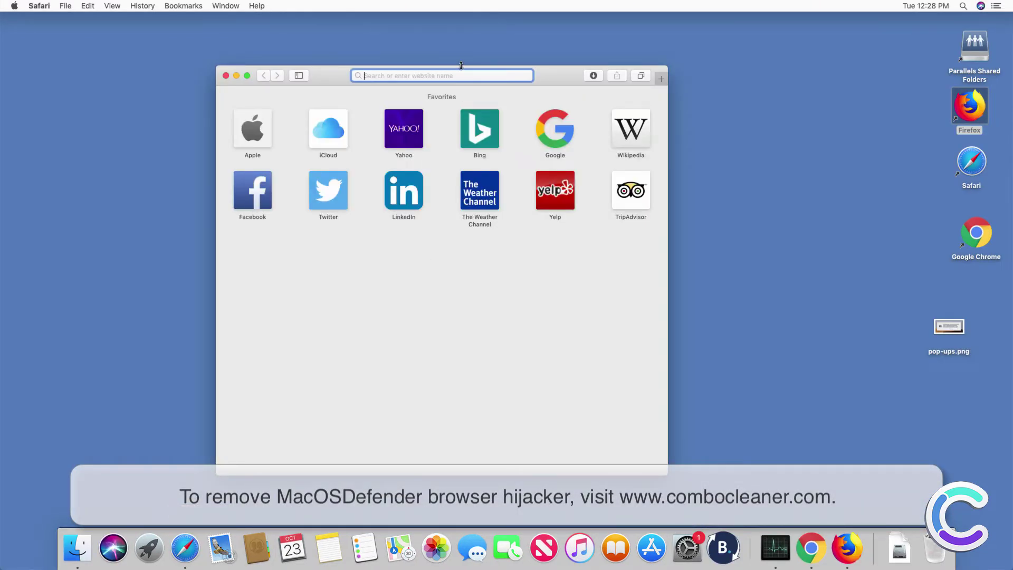
text(www.)
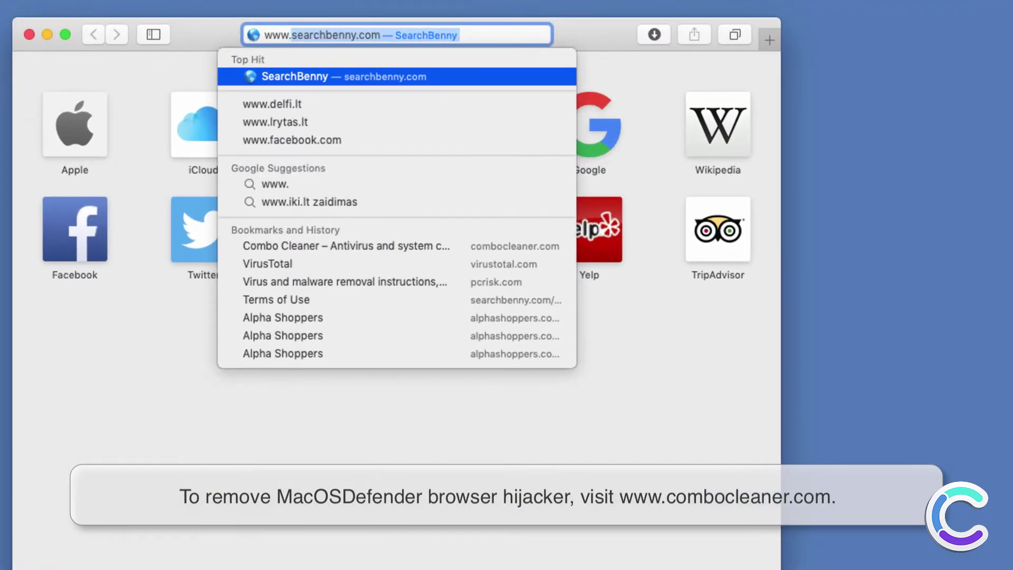
text(combocl)
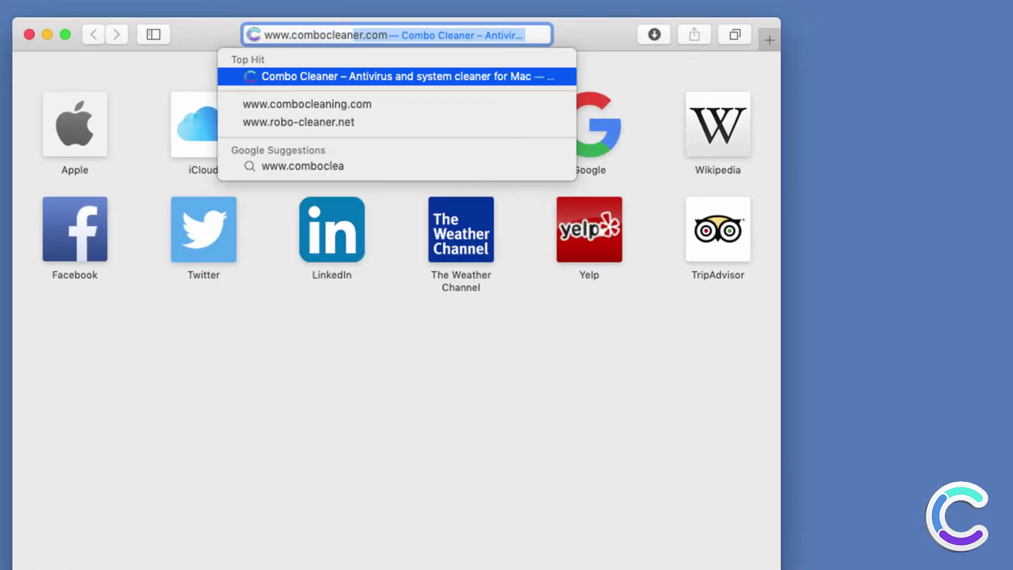
text(eaner.com)
key(Return)
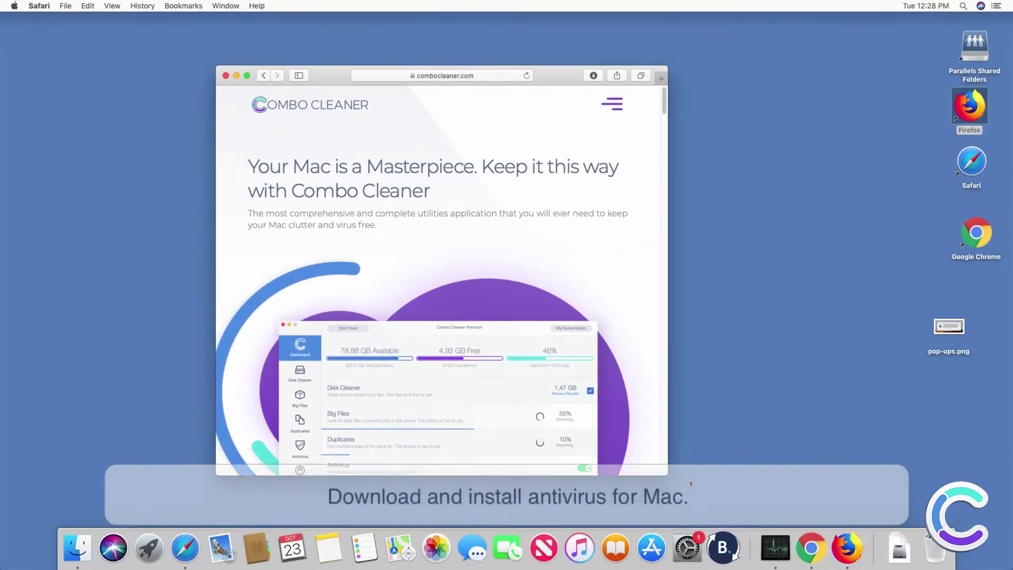
drag(666, 477, 883, 507)
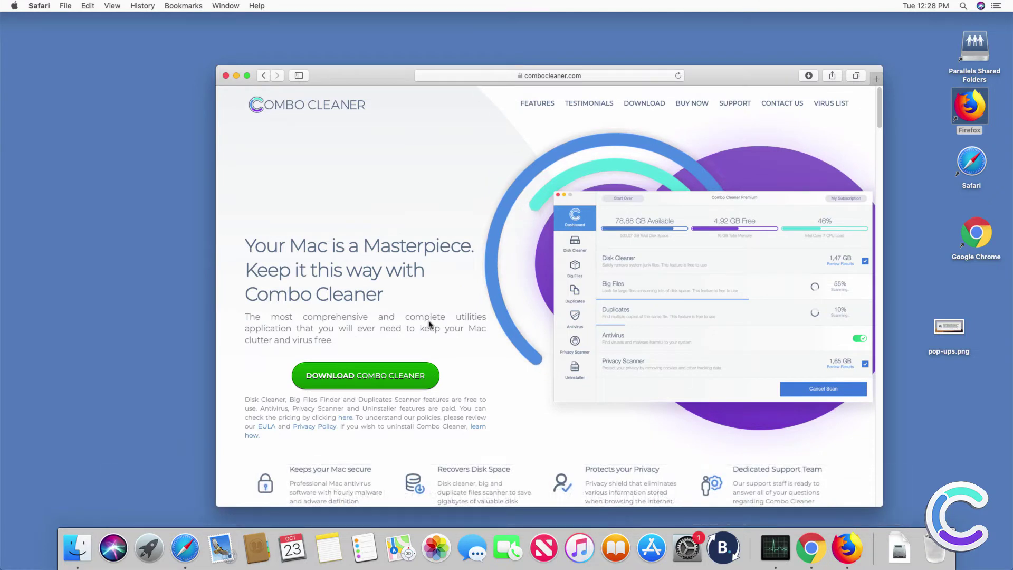
click(425, 365)
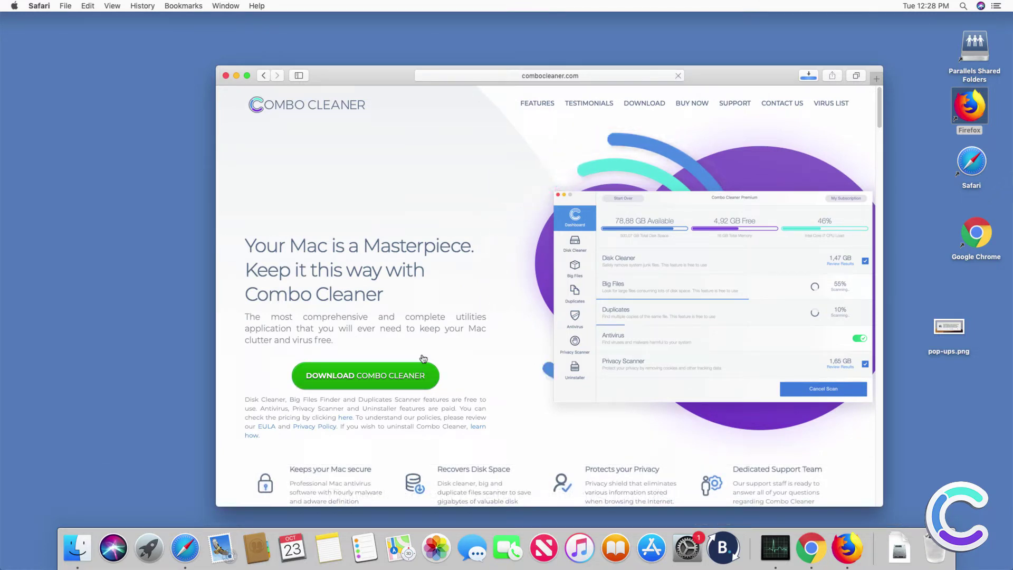
Step: Mount combocleaner.dmg from Downloads, copy Combo Cleaner into Applications, and close the installer window
click(810, 80)
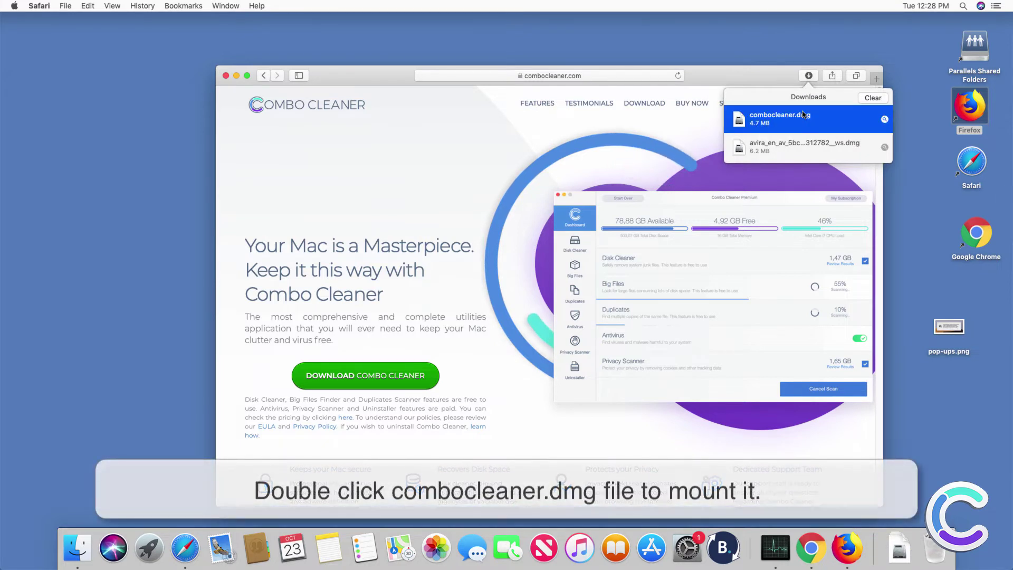
double_click(780, 118)
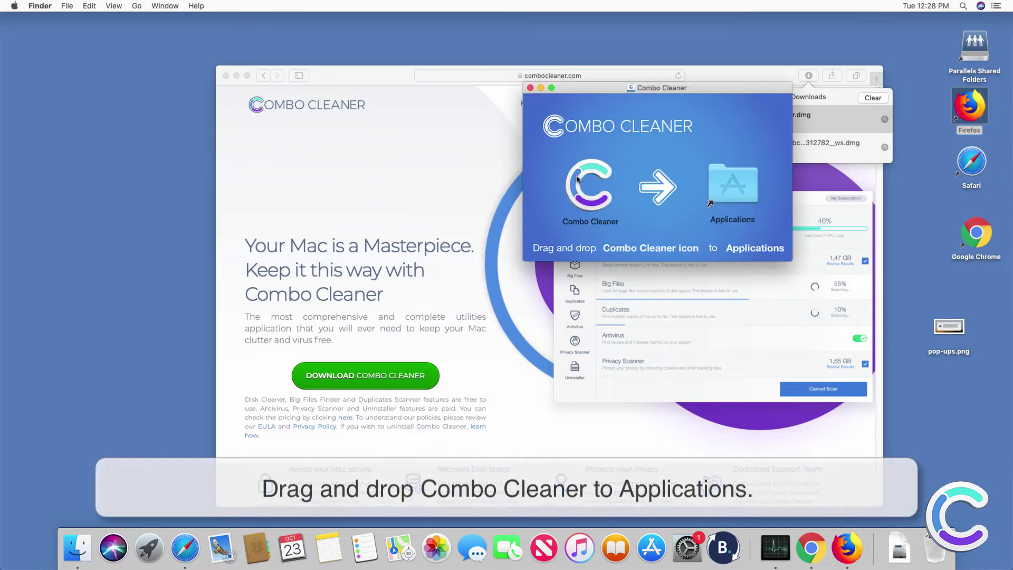
drag(578, 179, 734, 184)
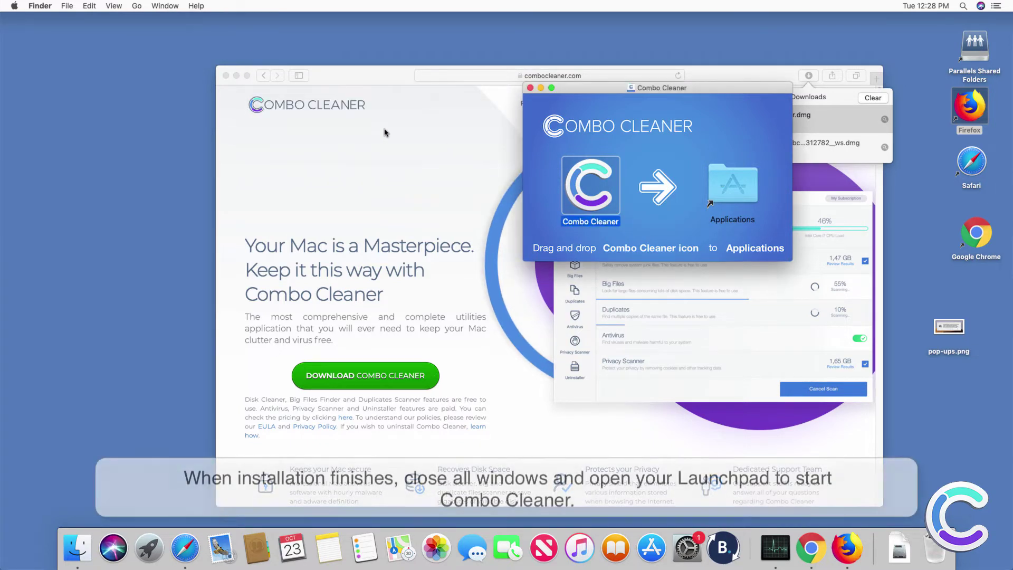
click(531, 87)
Step: Close Safari, launch Combo Cleaner from Launchpad, and allow the downloaded app to open
click(226, 76)
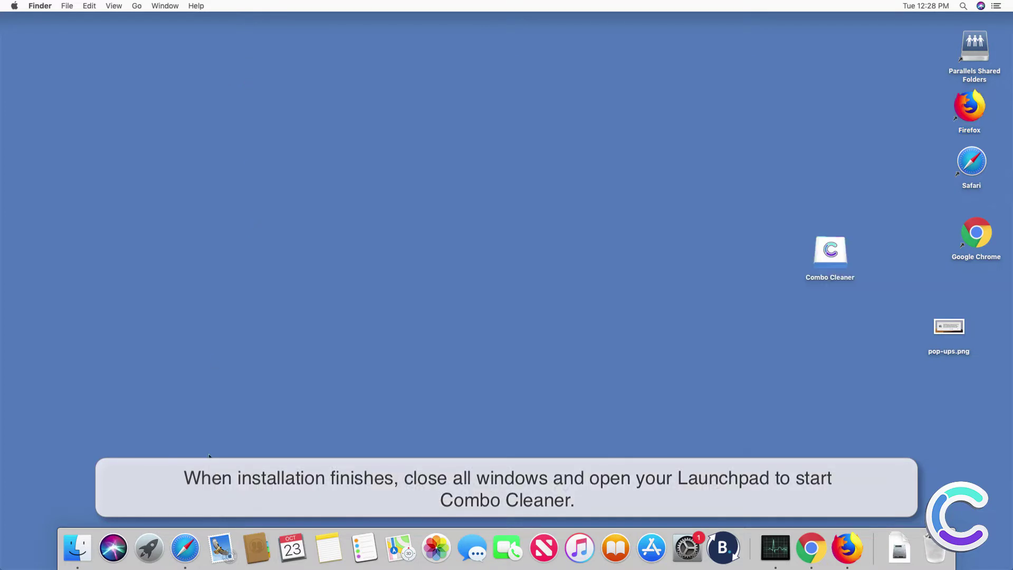
click(144, 545)
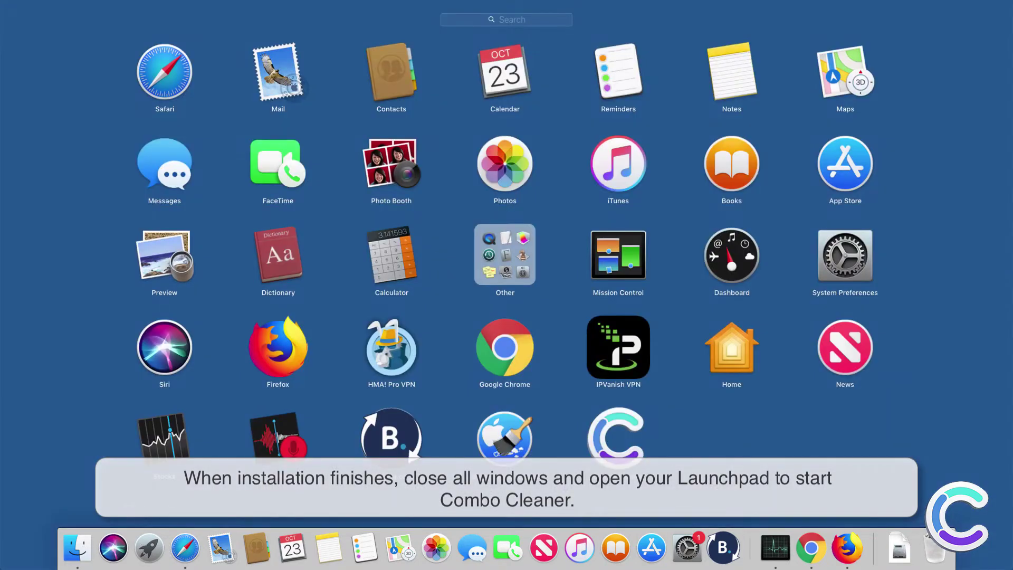
click(616, 438)
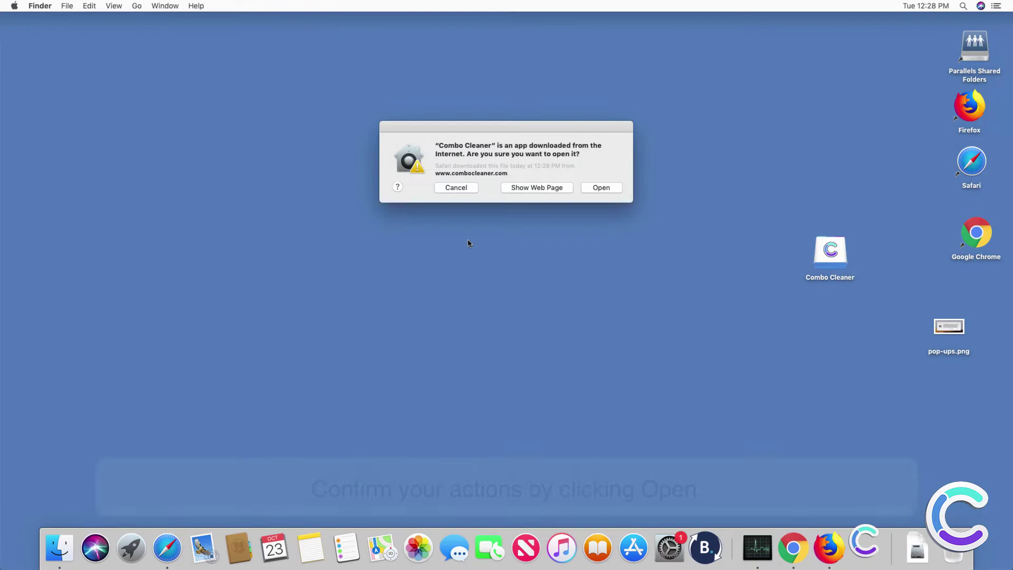
click(600, 188)
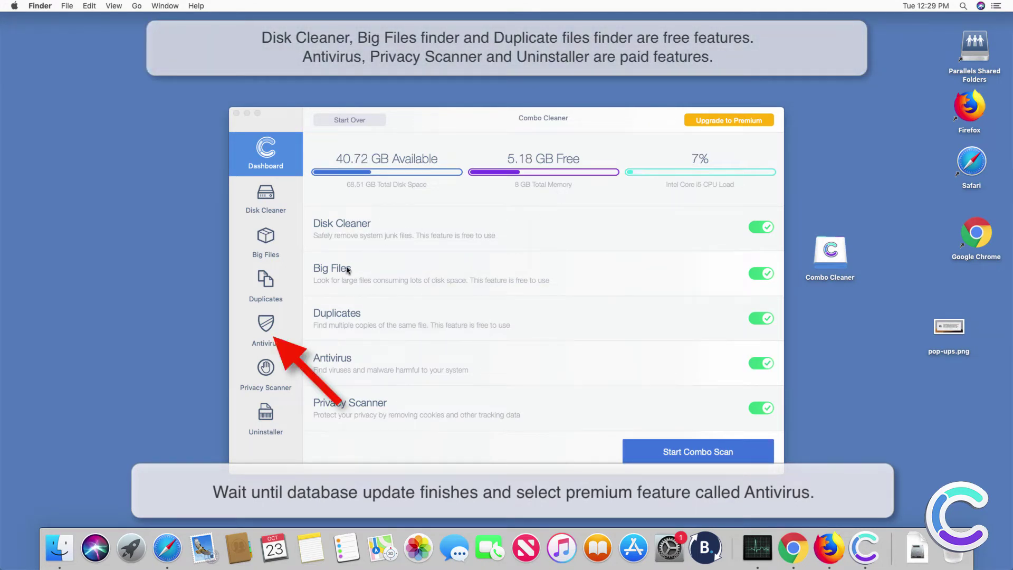
Step: Start a Full Scan from Combo Cleaner's Antivirus page
click(265, 328)
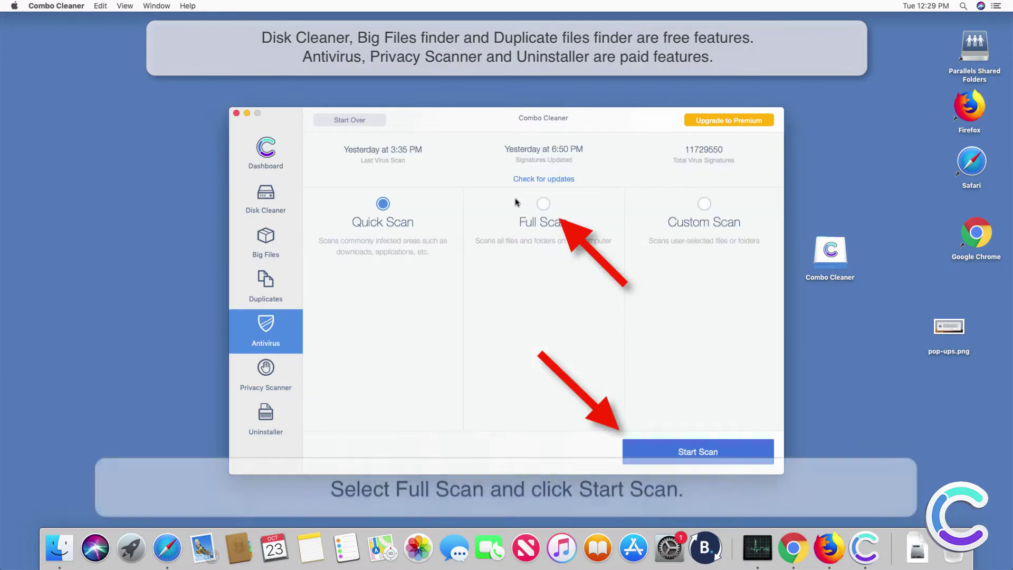
click(692, 453)
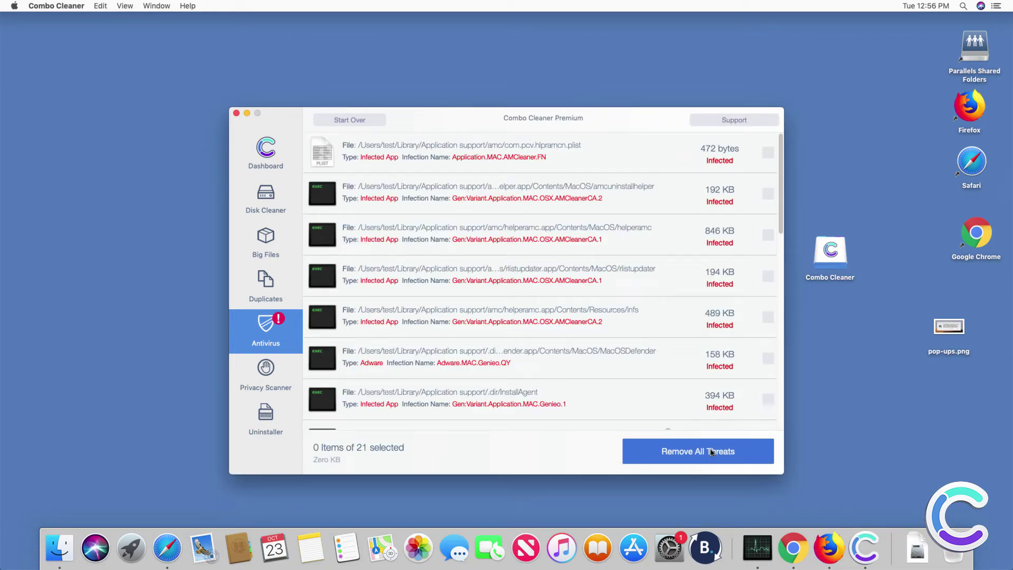
Step: Remove all detected threats with administrator authentication, restart the Mac, then reopen Safari
click(712, 452)
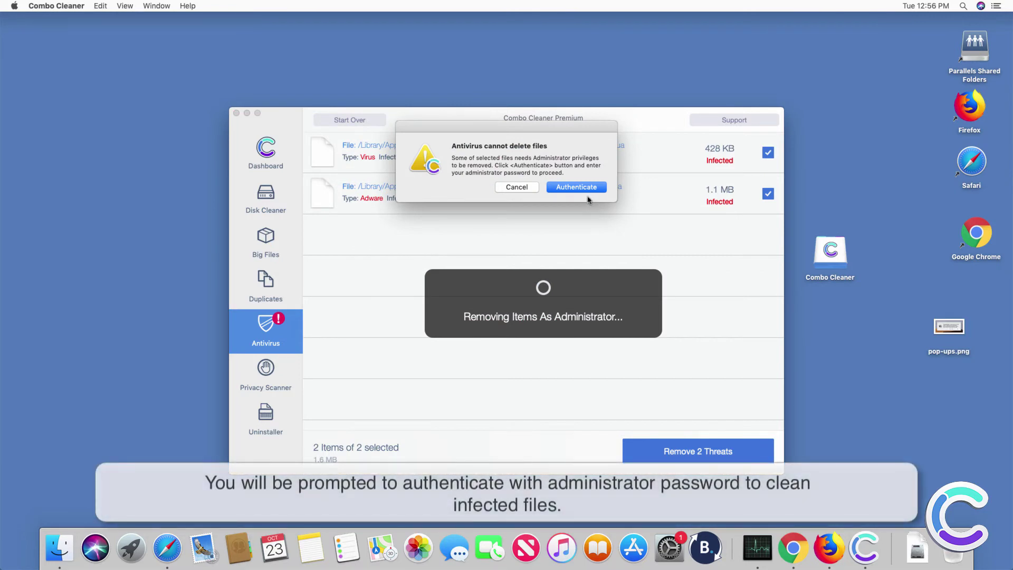
click(589, 187)
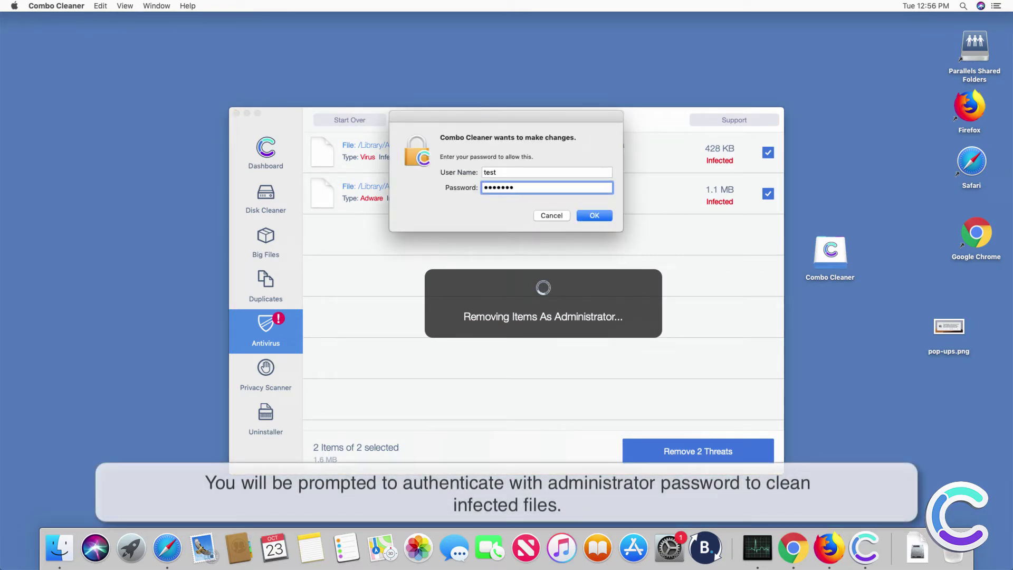
click(594, 215)
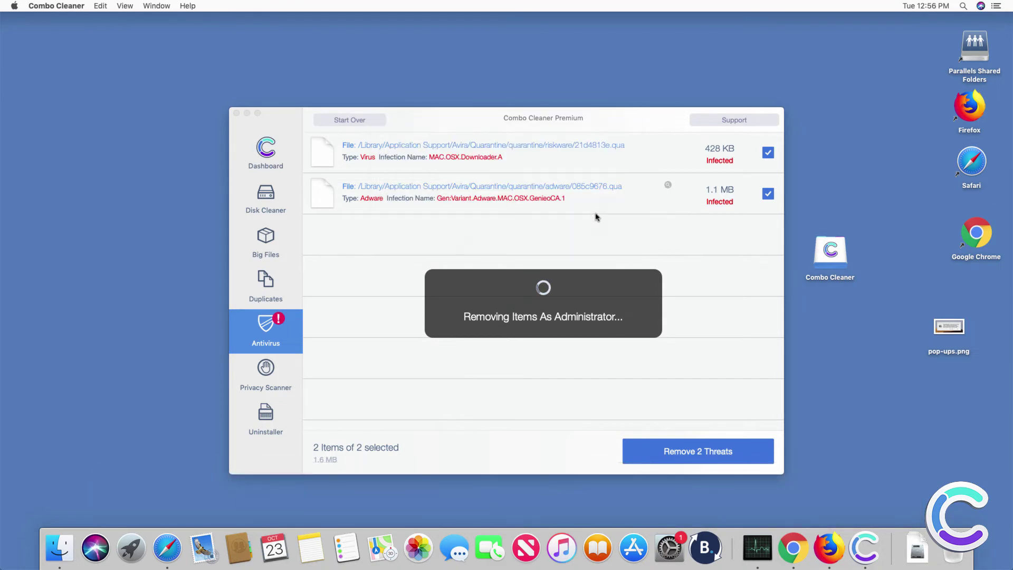
click(579, 190)
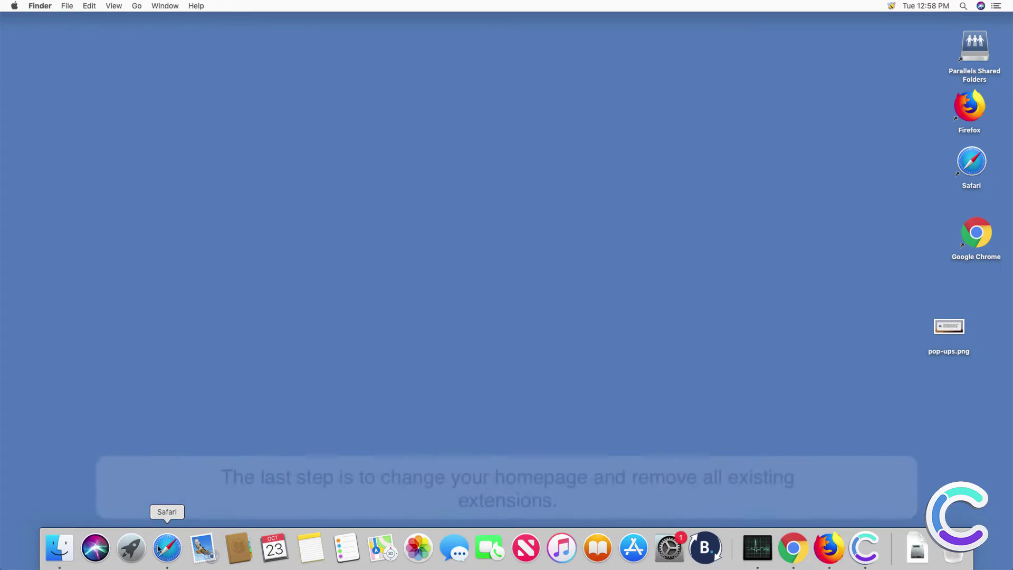
click(167, 546)
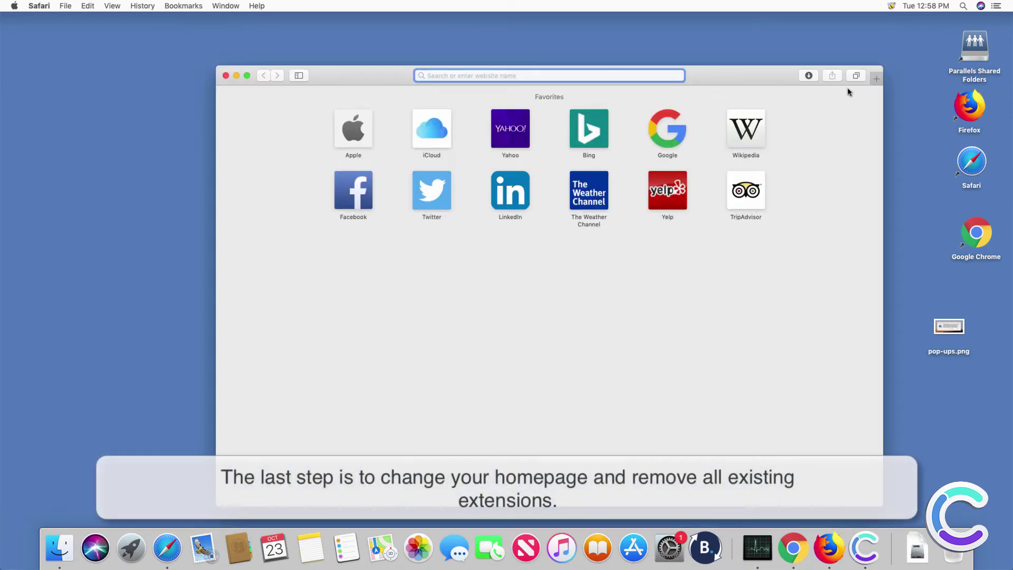
Step: Open Safari Preferences and keep Google as the search engine
click(877, 78)
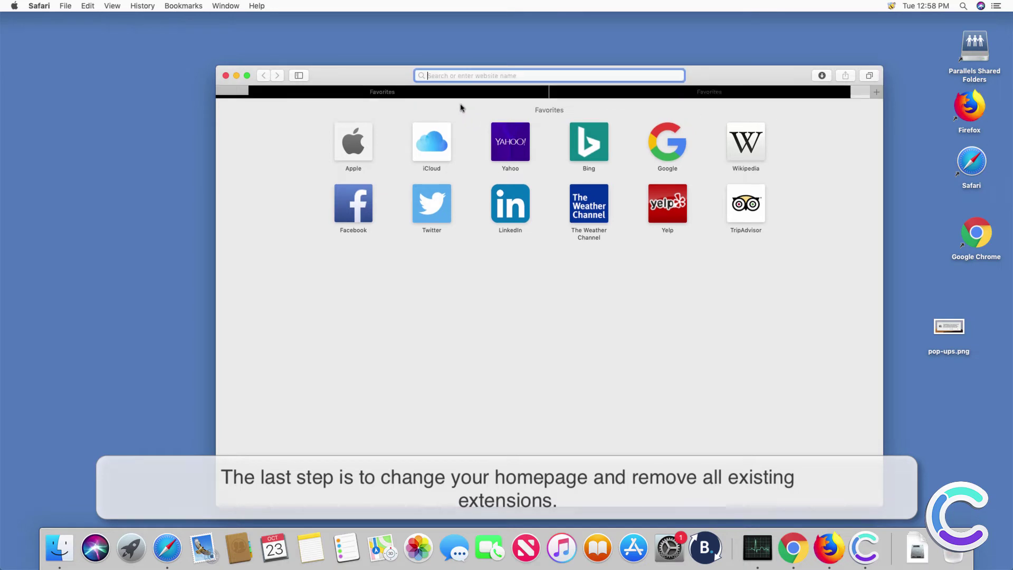
click(245, 174)
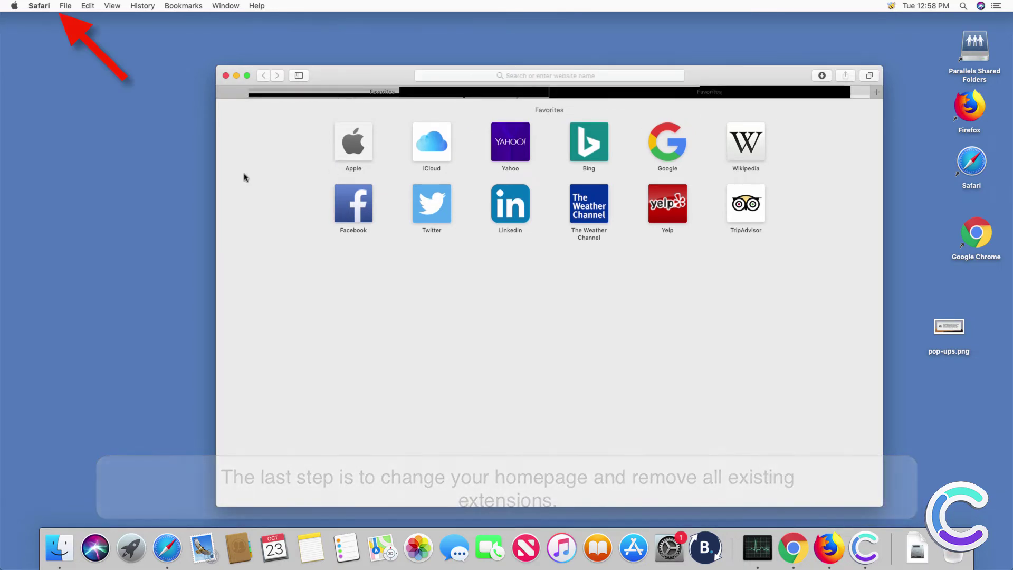
click(47, 7)
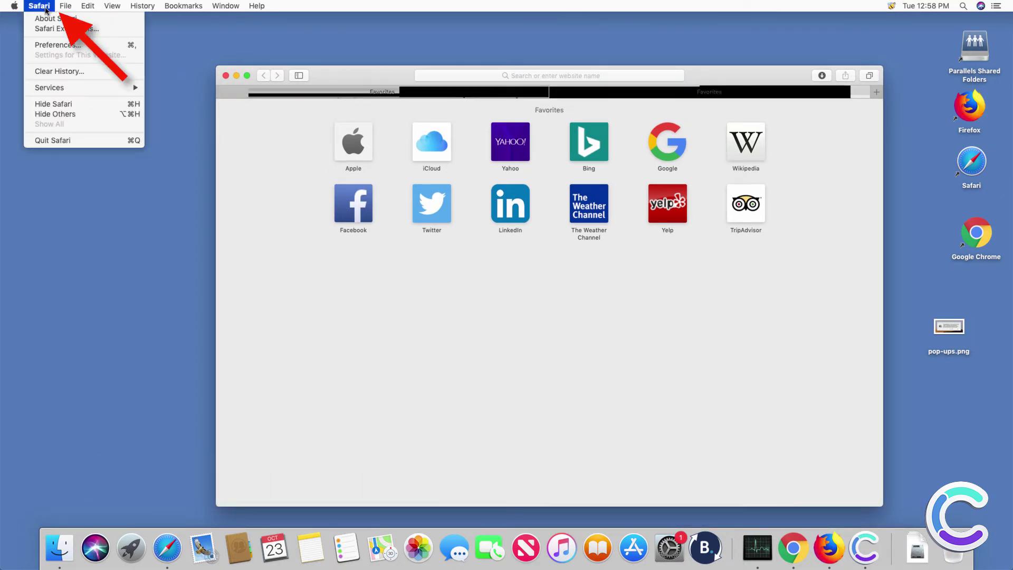
click(62, 46)
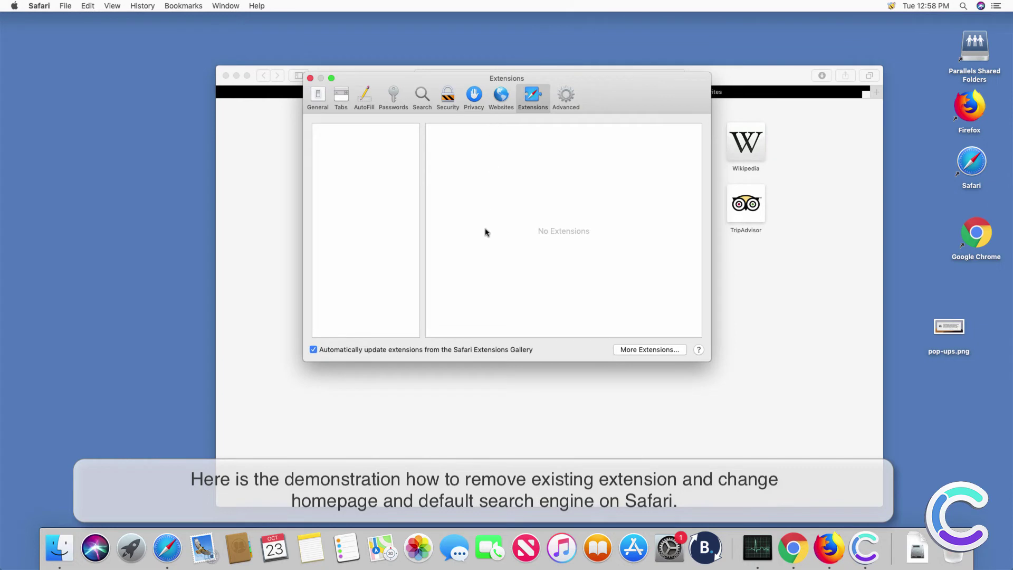
click(423, 98)
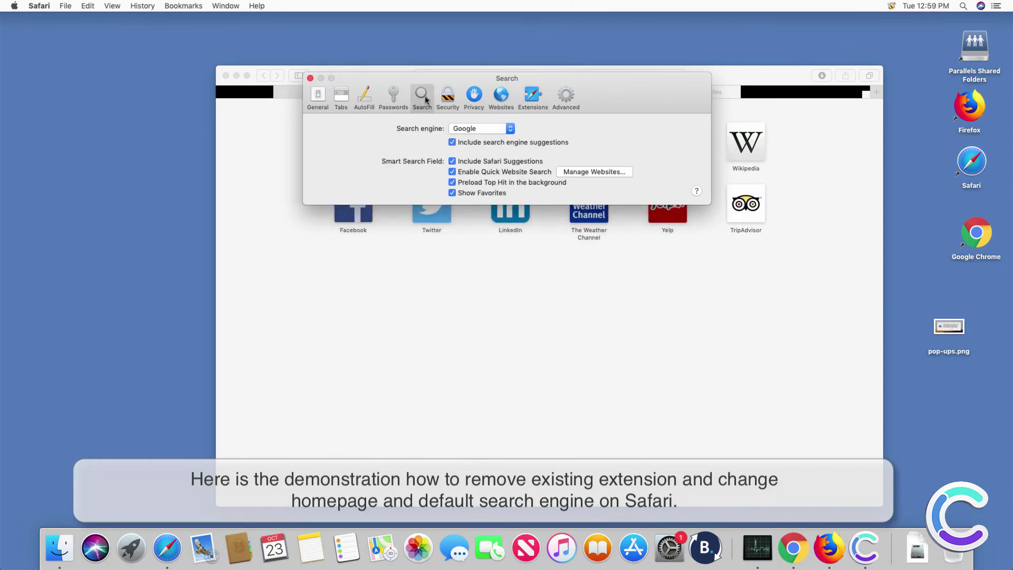
click(476, 129)
click(476, 129)
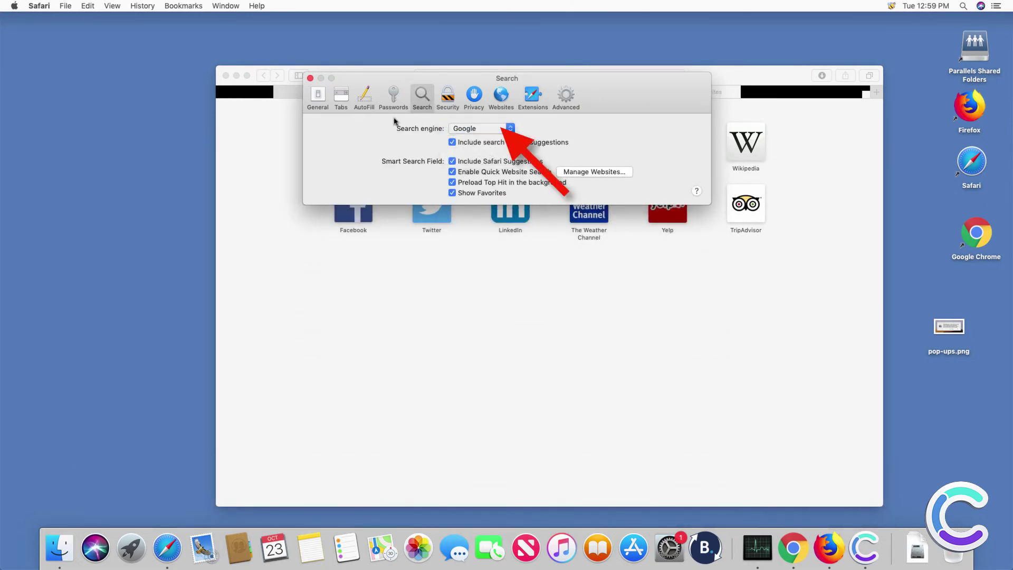
Step: Set the Google homepage, make new tabs and windows open it, and confirm no extensions
click(317, 97)
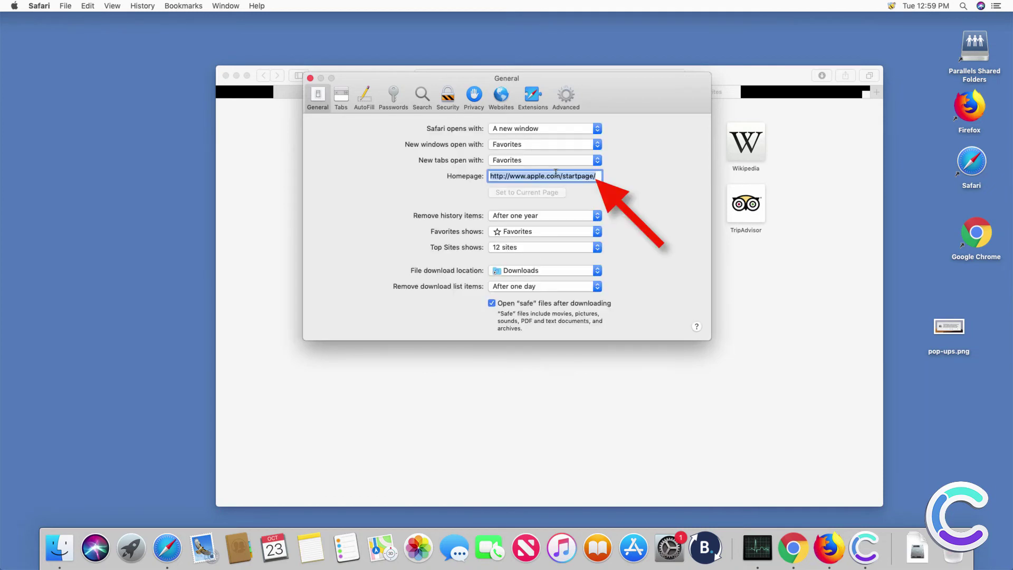
text(www)
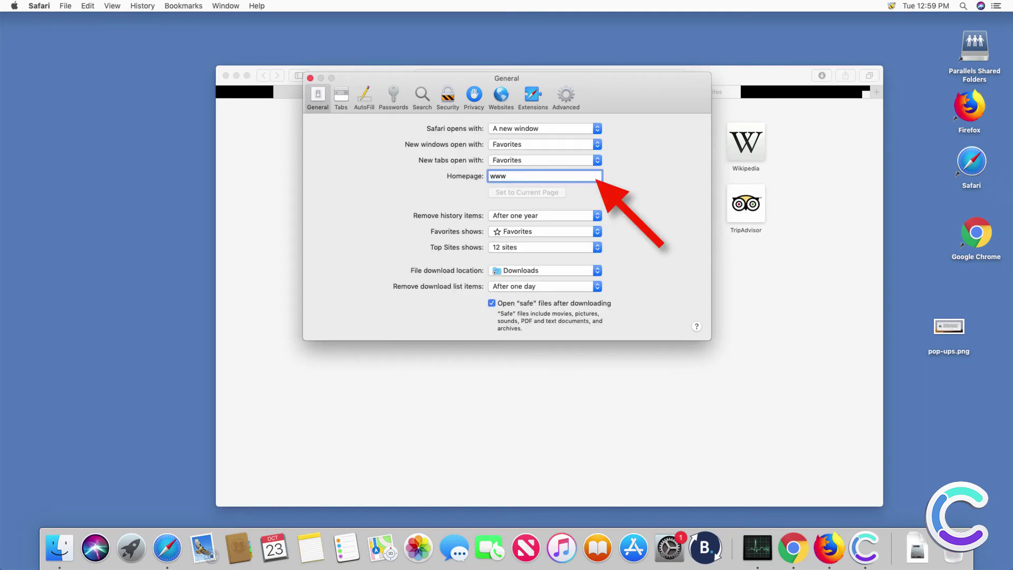
text(.google.com)
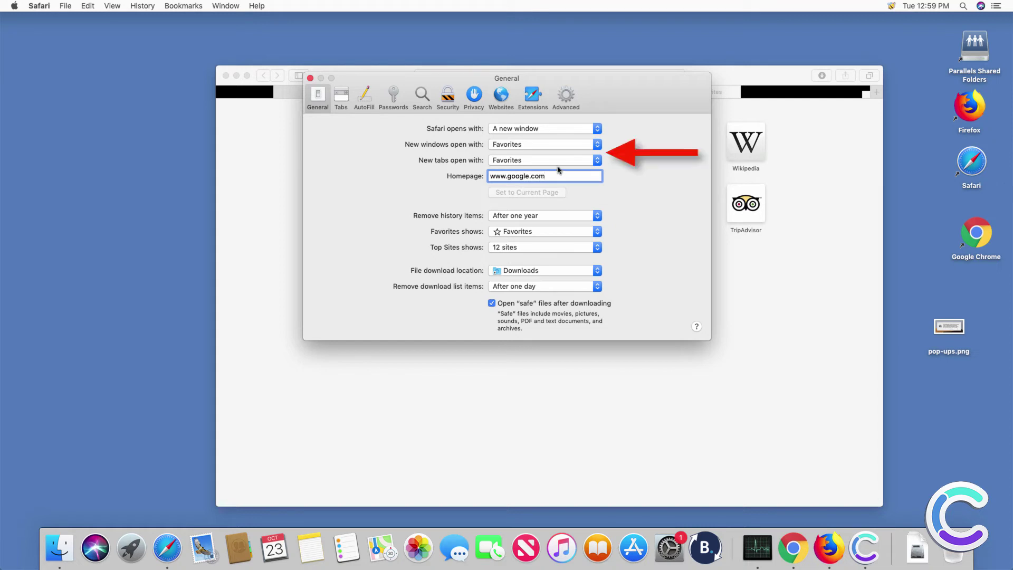
click(554, 159)
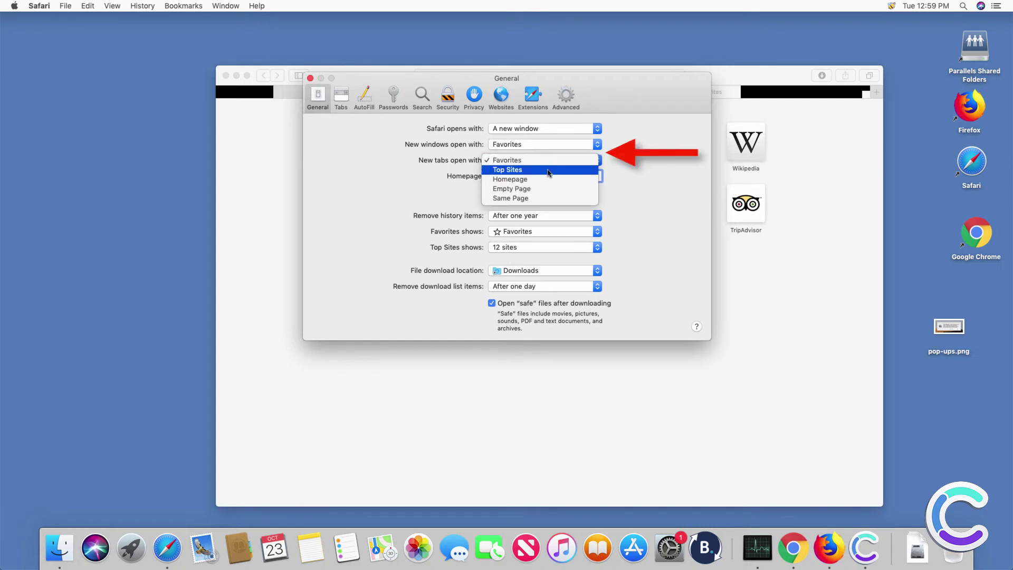
click(546, 180)
click(528, 145)
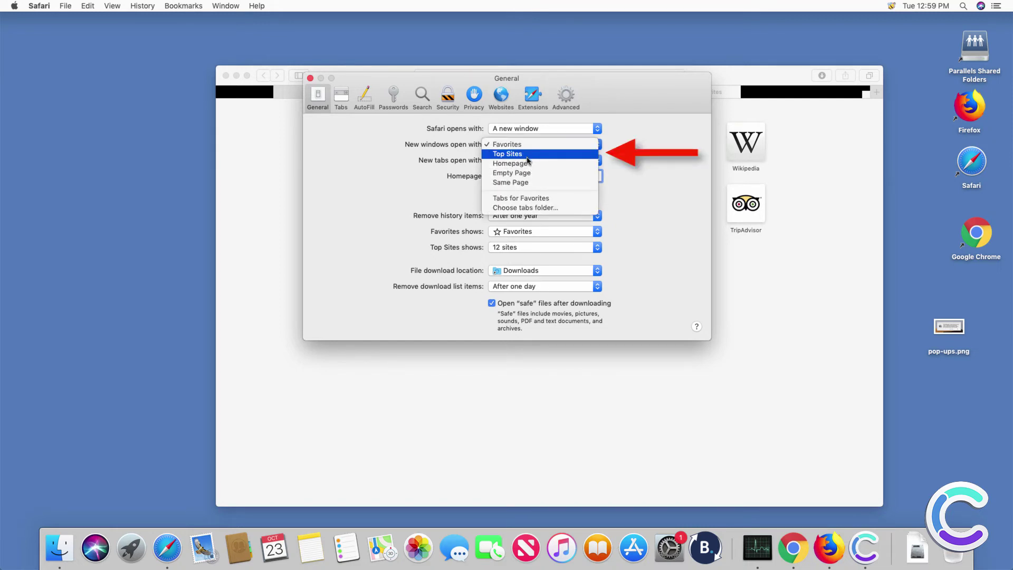
click(528, 164)
click(533, 95)
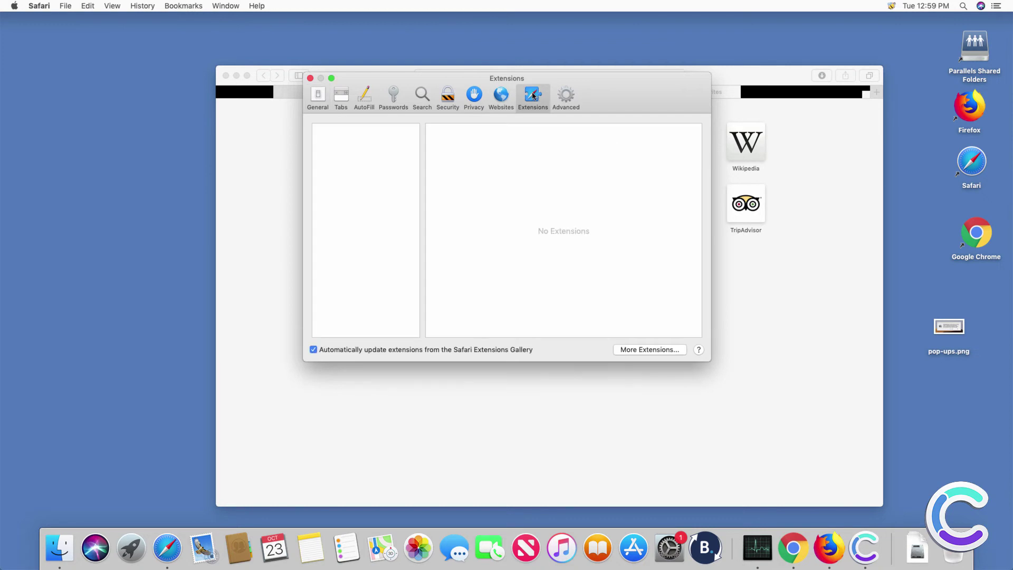
key(super+w)
Step: Search 'search query' to verify Google results, then close Safari
click(595, 76)
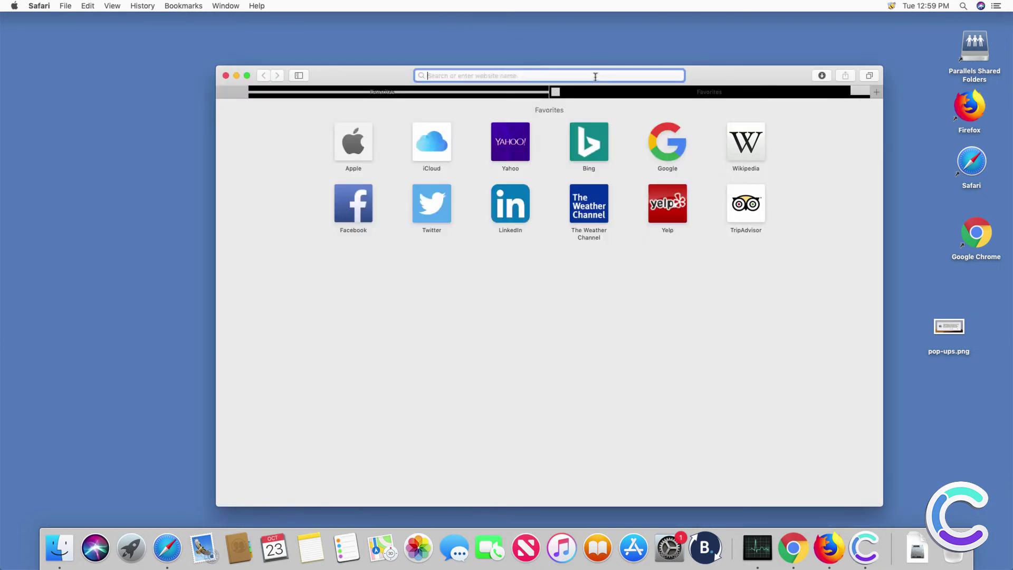
text(search query)
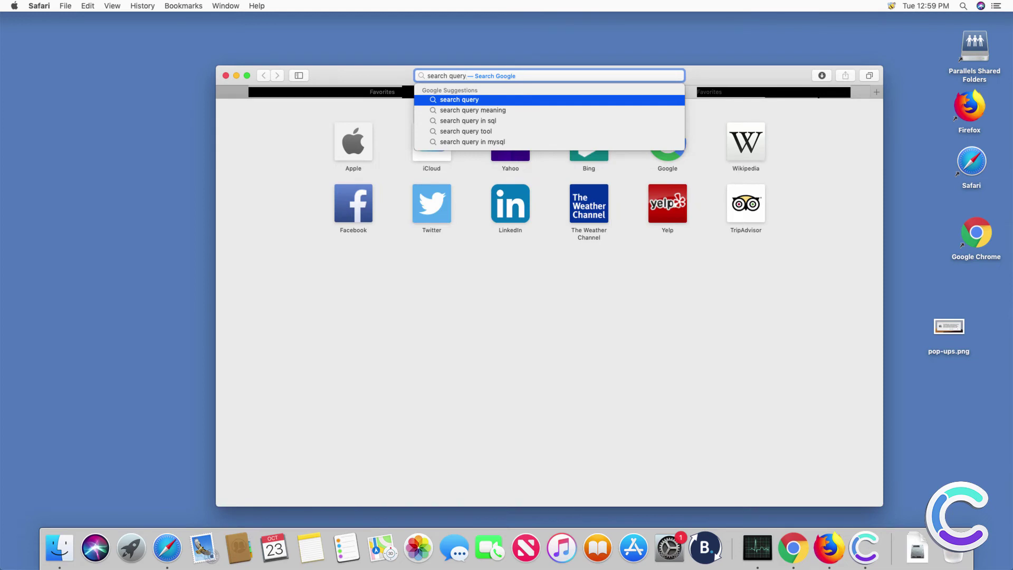
key(Return)
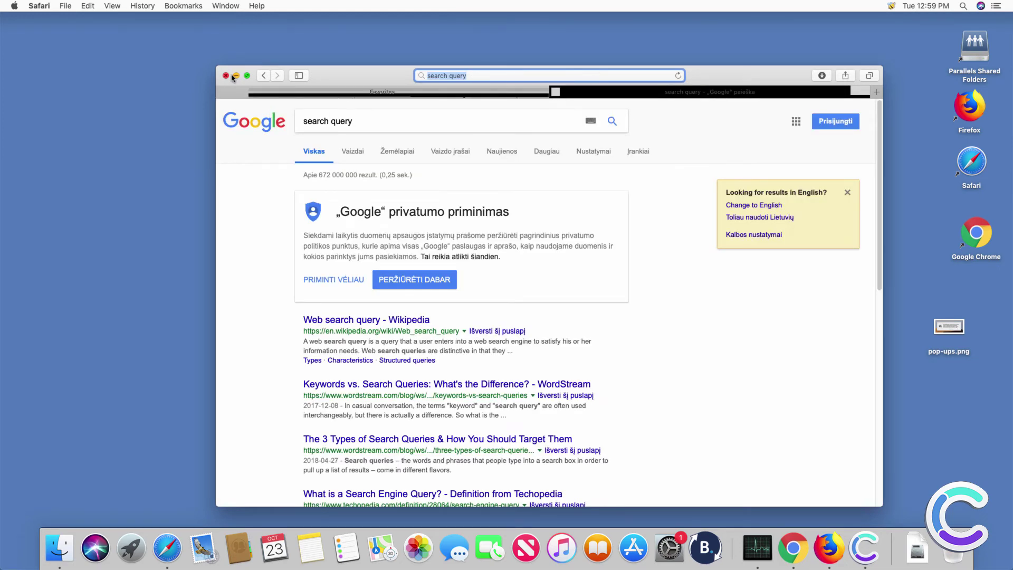
click(227, 76)
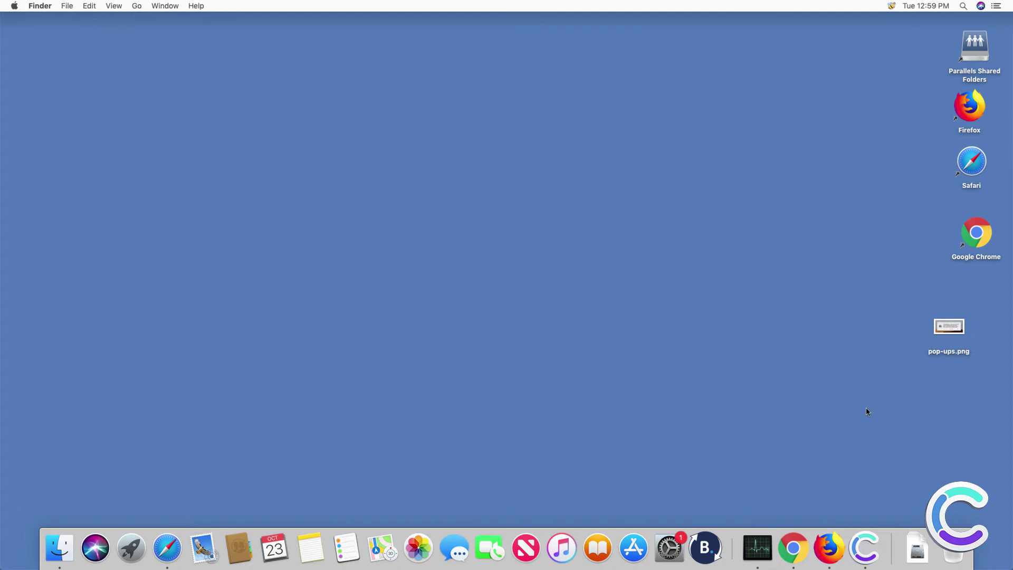
Step: Launch Chrome and open its Extensions page from the ⋮ menu's More Tools submenu
click(972, 229)
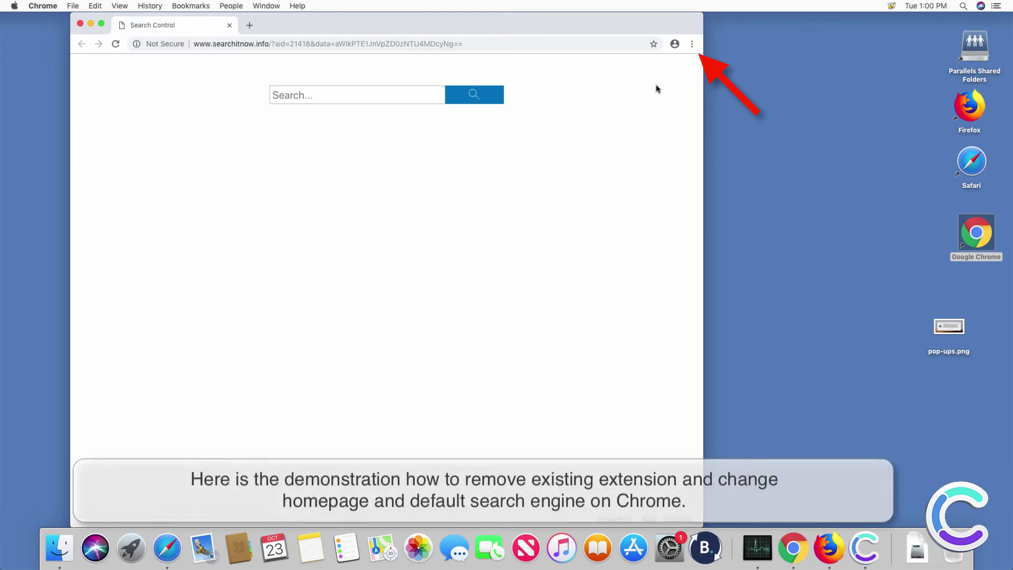
click(690, 45)
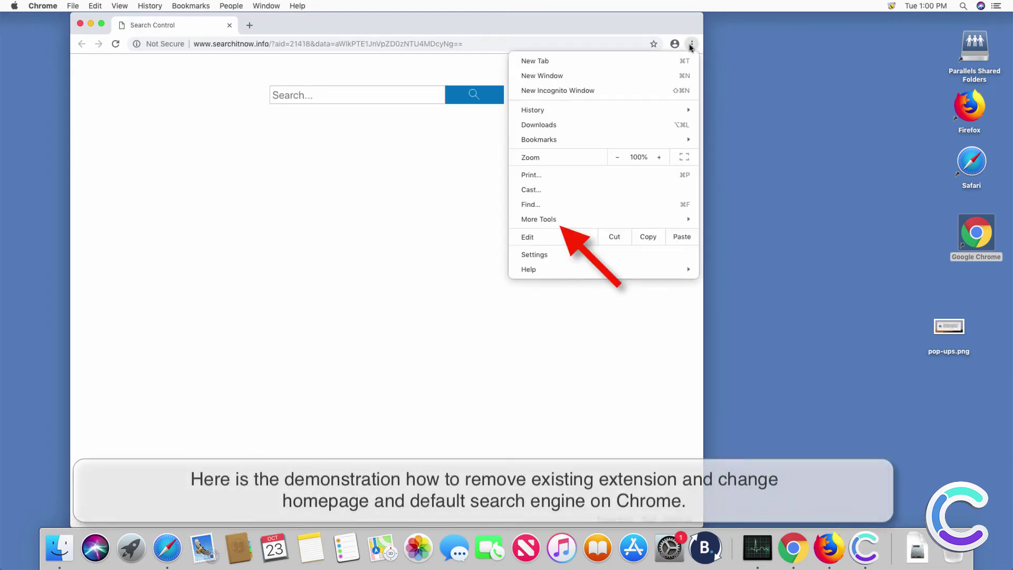
mouse_move(649, 220)
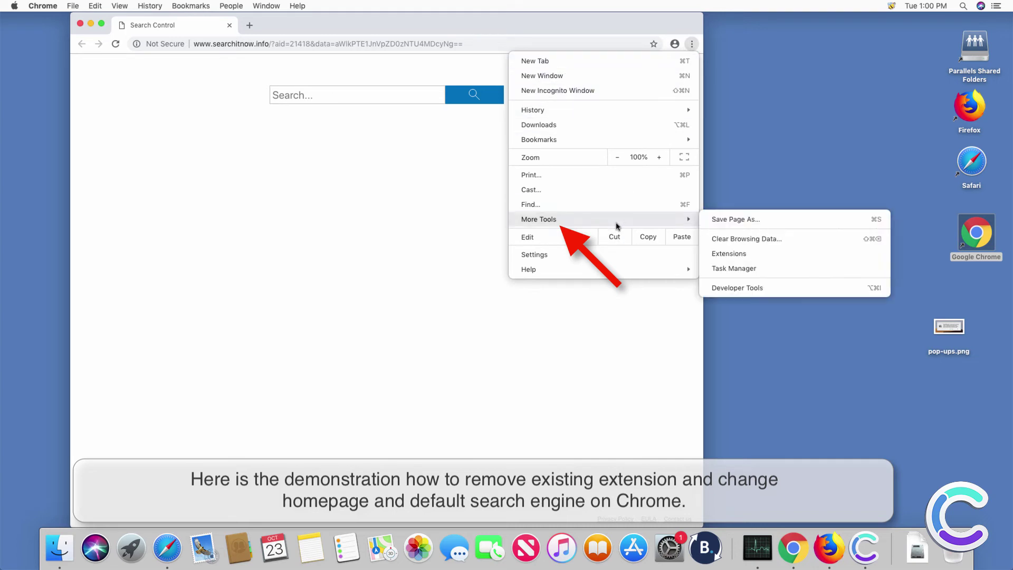
click(733, 254)
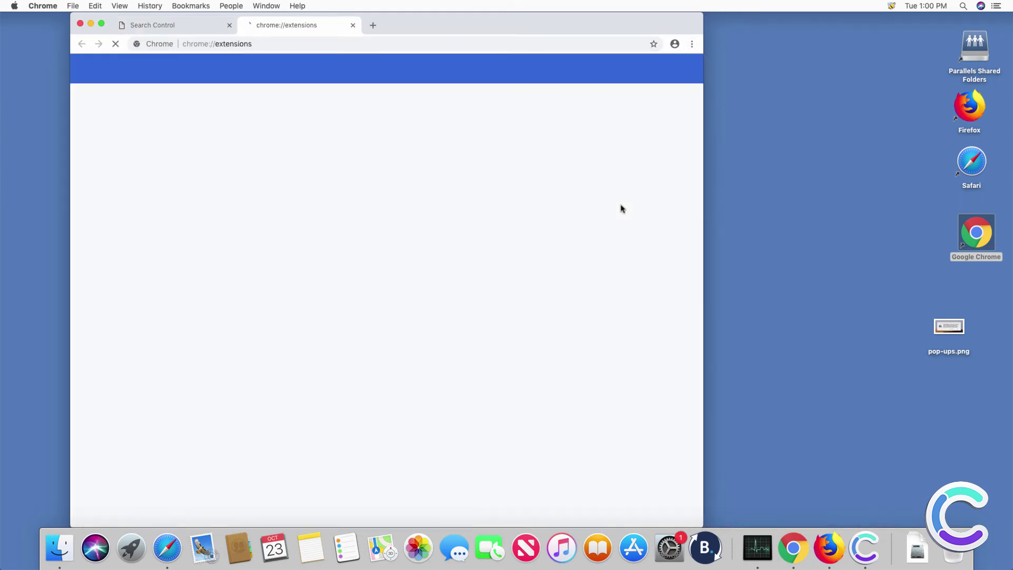
Step: Set Google as Chrome's search engine in Settings
click(692, 45)
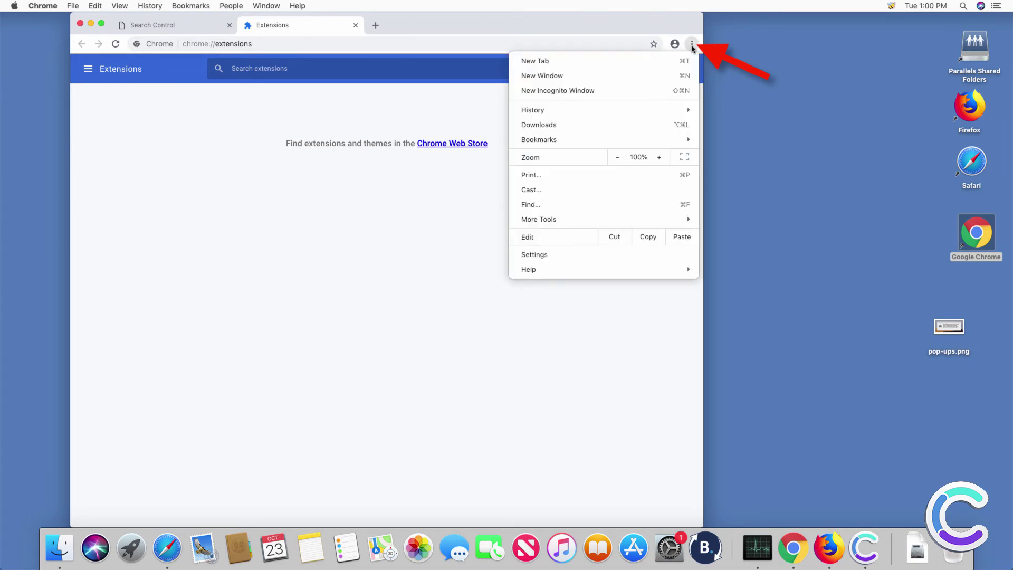
click(557, 253)
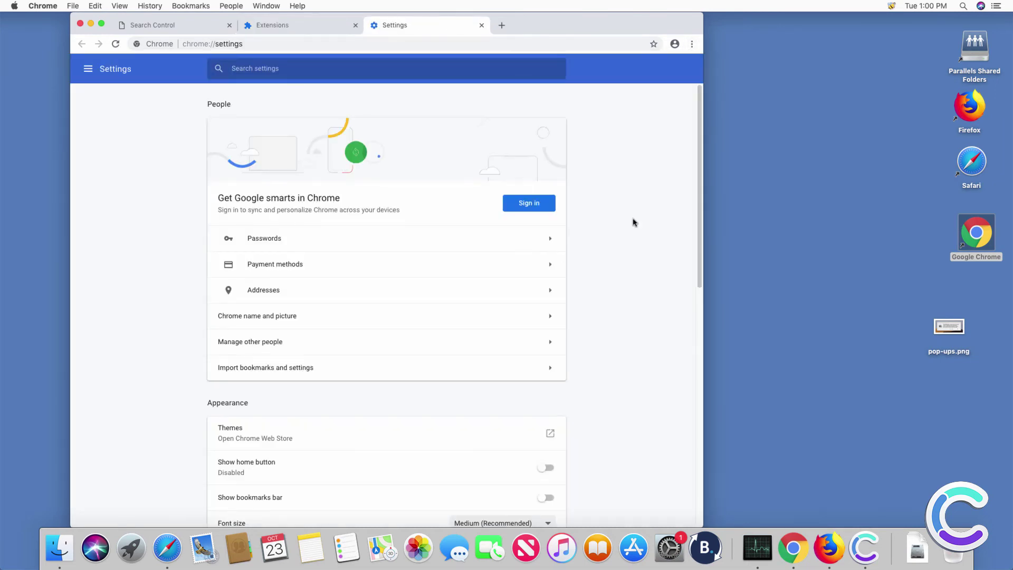
drag(697, 262, 697, 417)
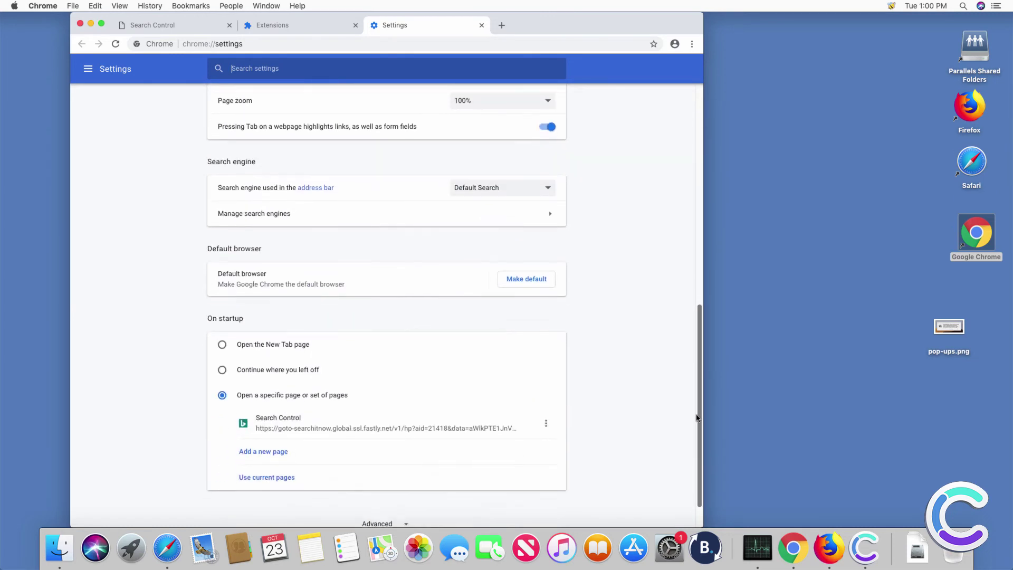
click(511, 186)
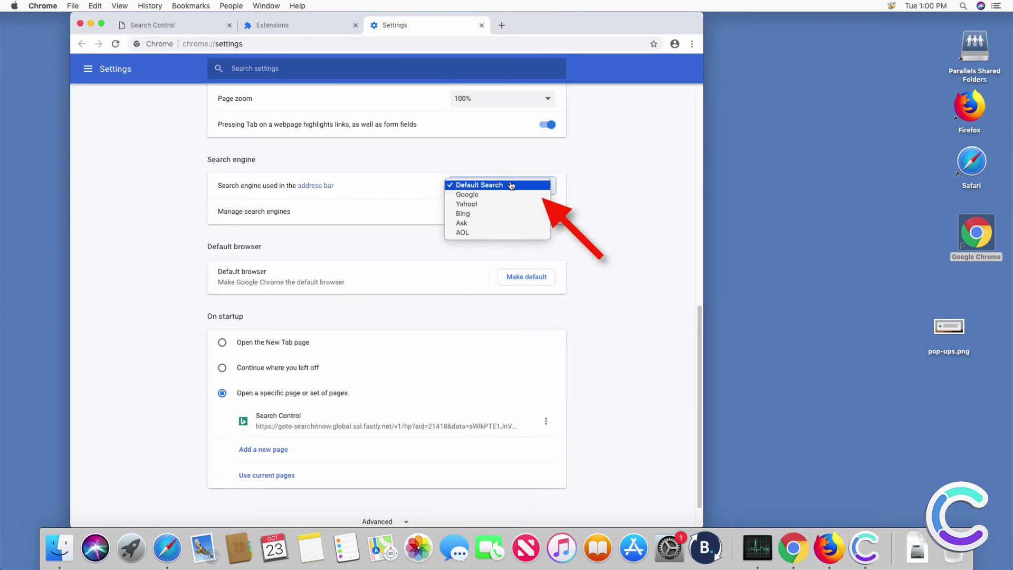
click(499, 195)
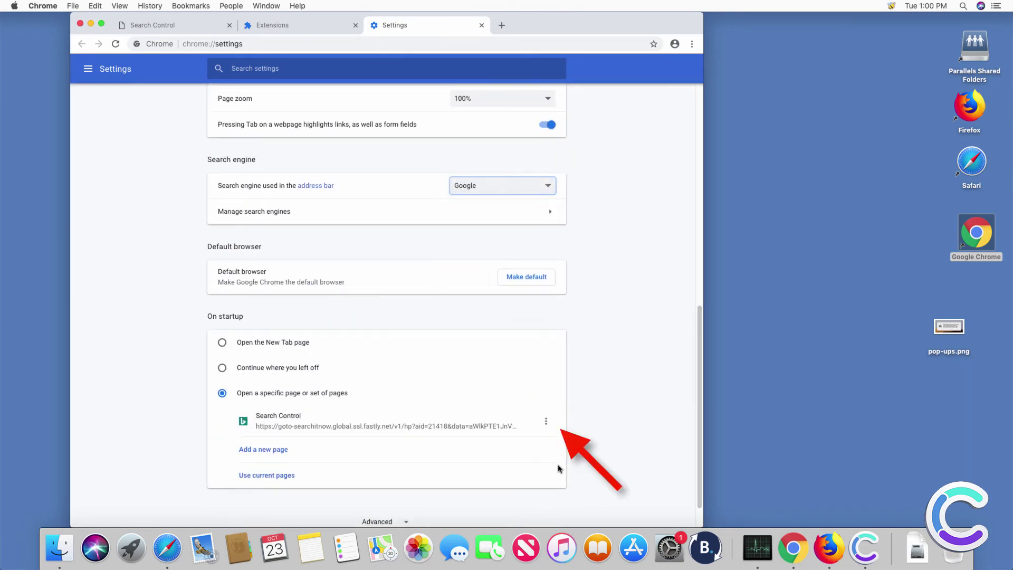
click(547, 425)
click(541, 425)
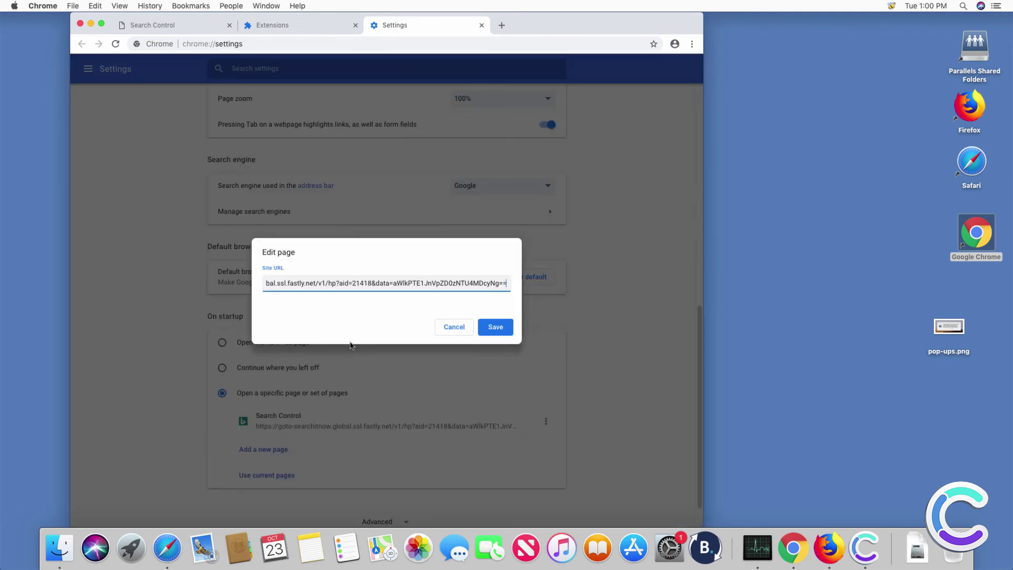
triple_click(363, 282)
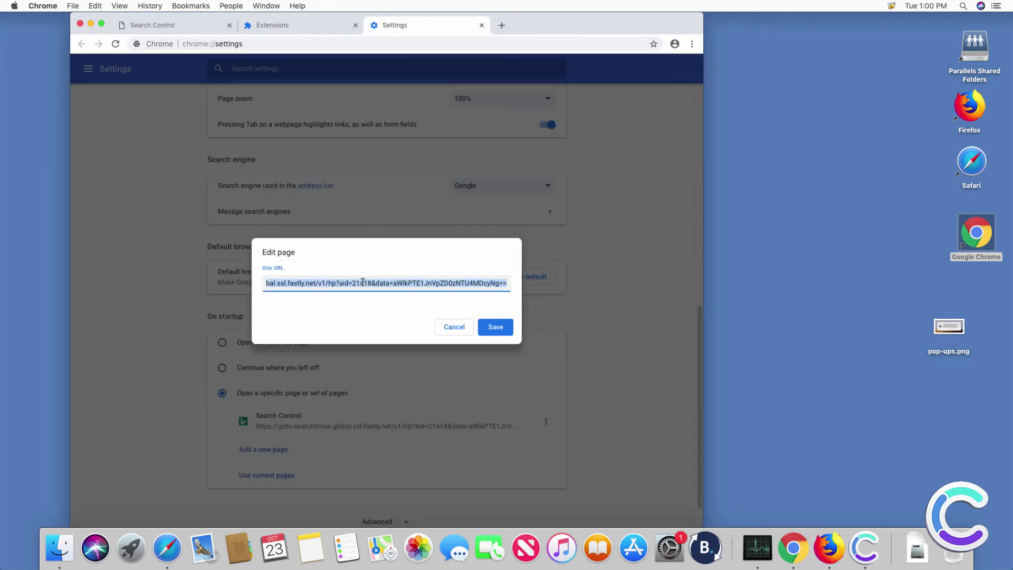
text(www.google.com)
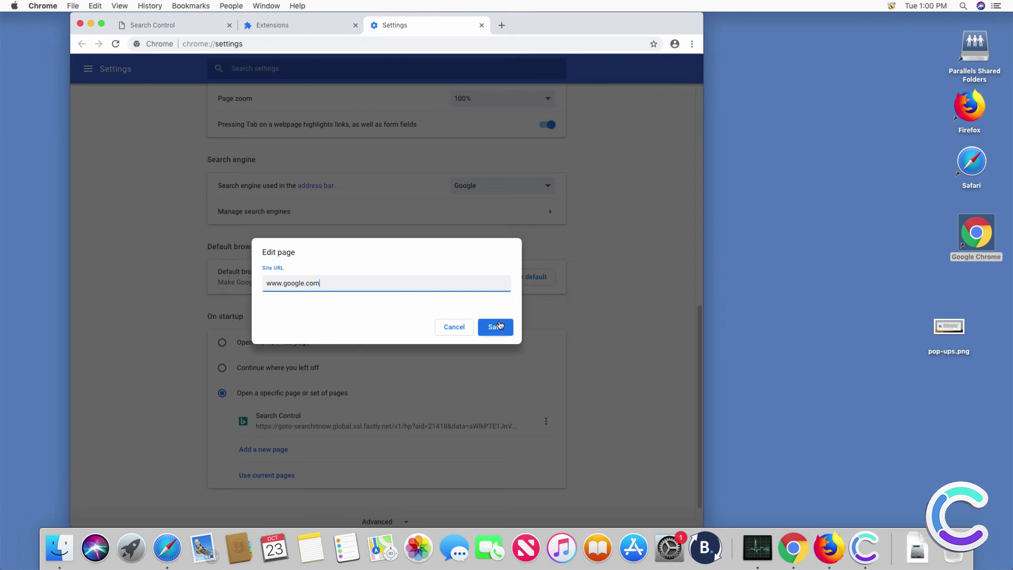
click(495, 327)
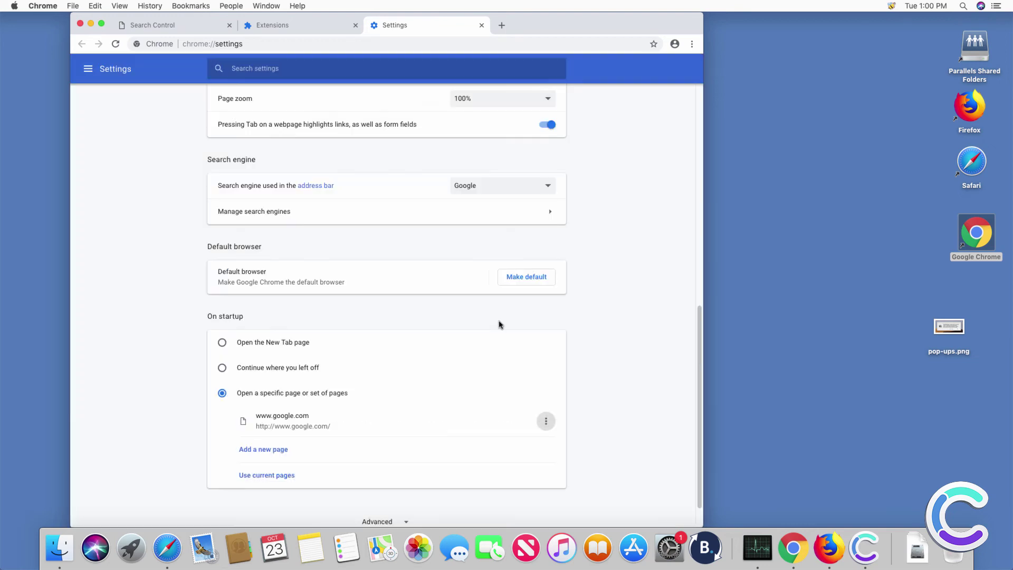
Step: Run a 'test search' in a new tab to confirm Google results, then close Chrome
click(502, 25)
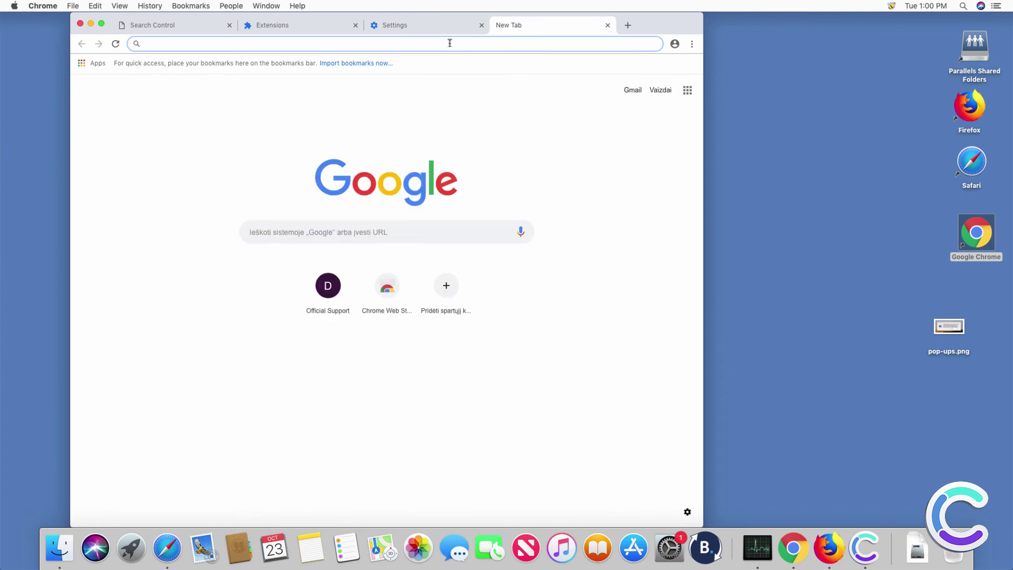
text(test search)
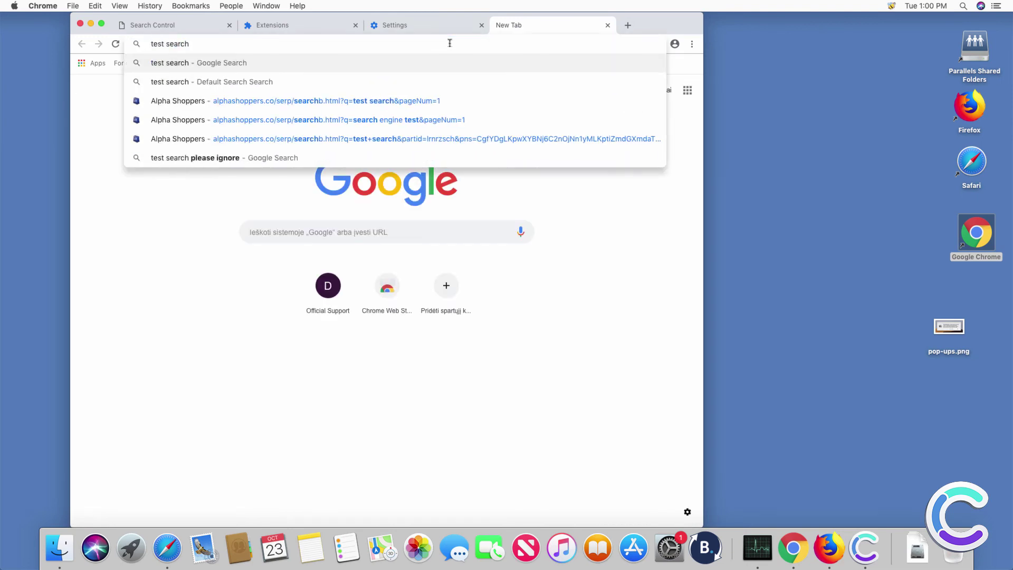
key(Return)
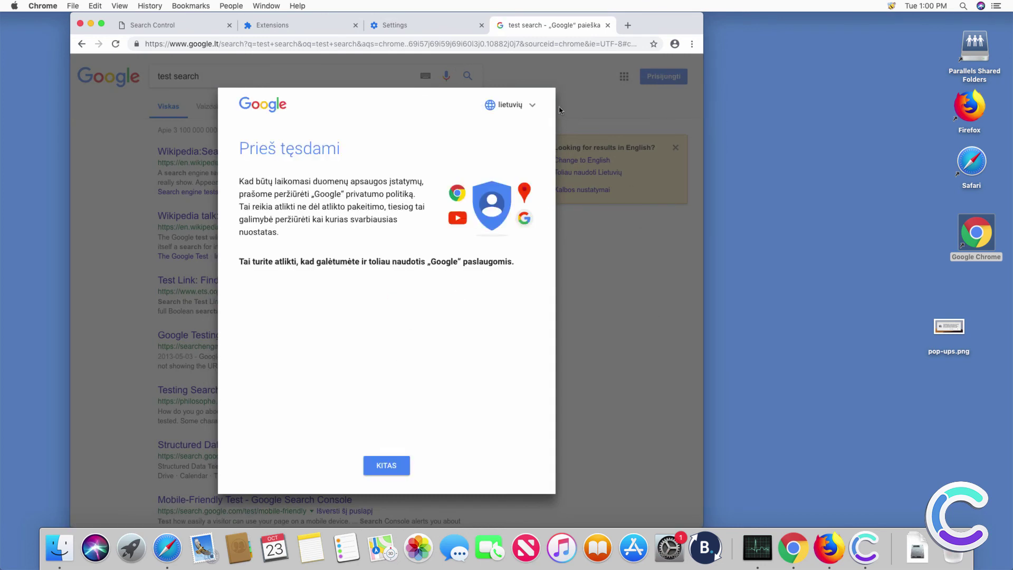
click(80, 24)
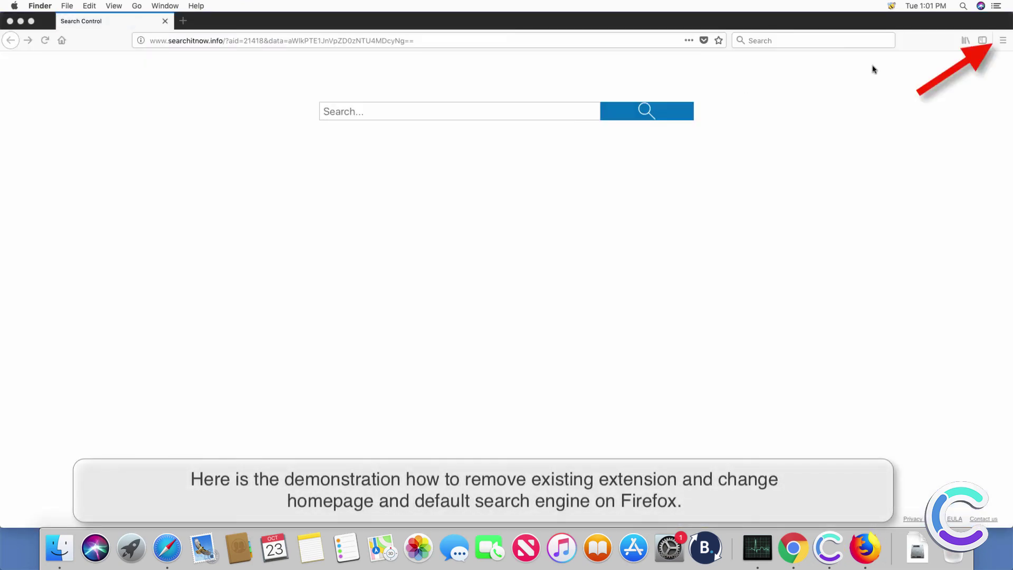
Step: Check Firefox's extensions, finding only the disabled Avira Browser Safety, then go to Preferences
click(1001, 40)
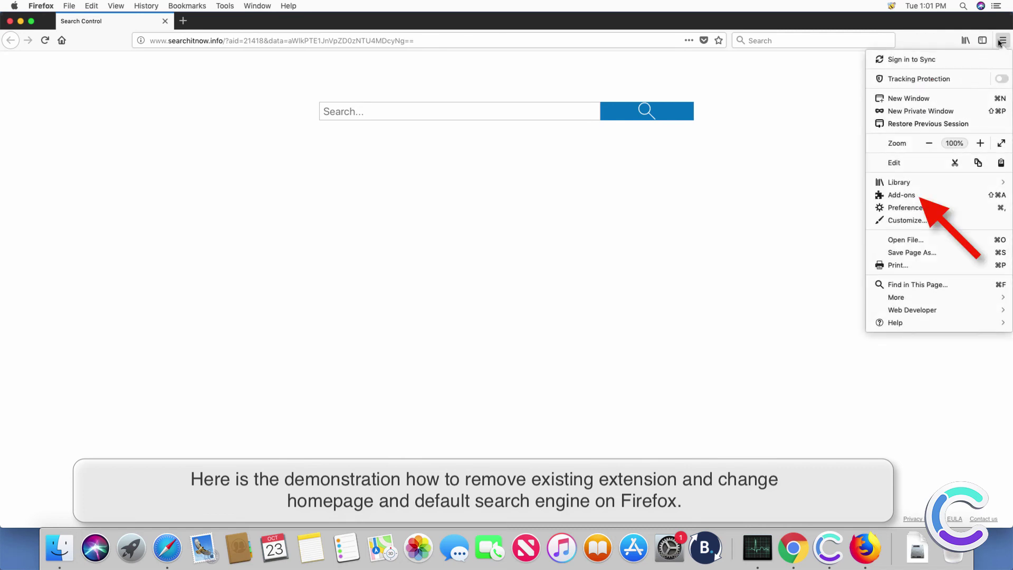
click(919, 195)
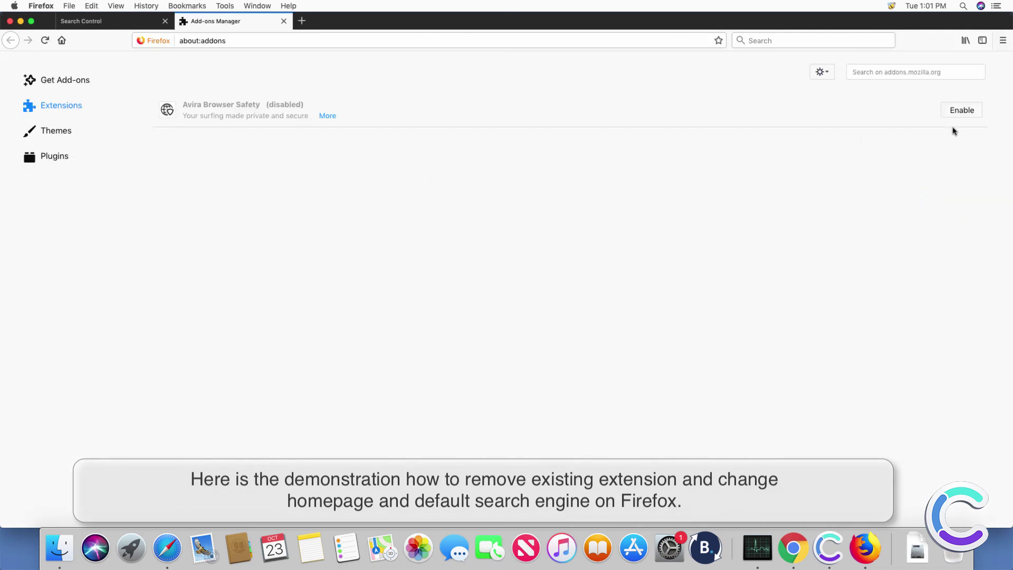
click(1003, 40)
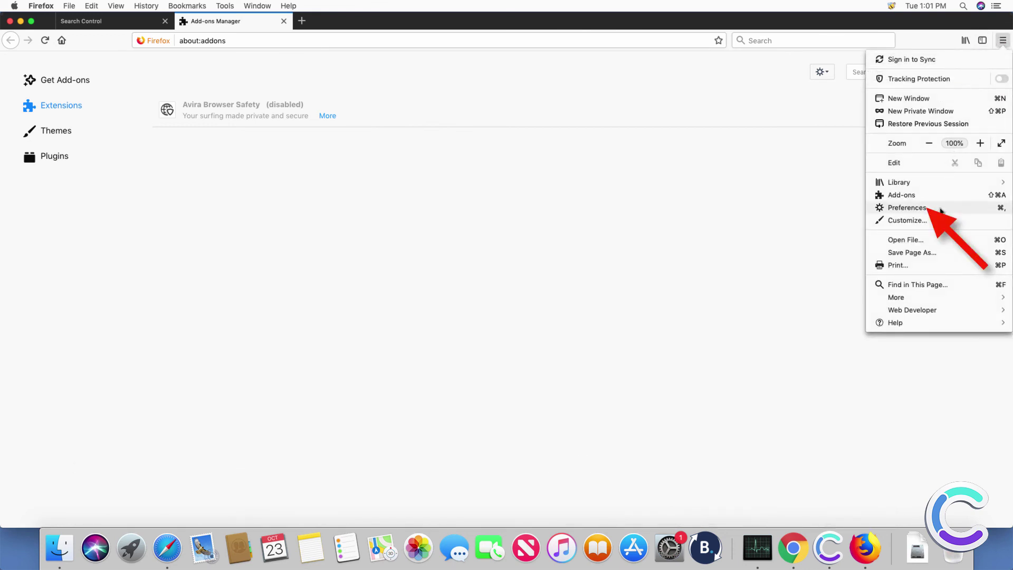
click(907, 207)
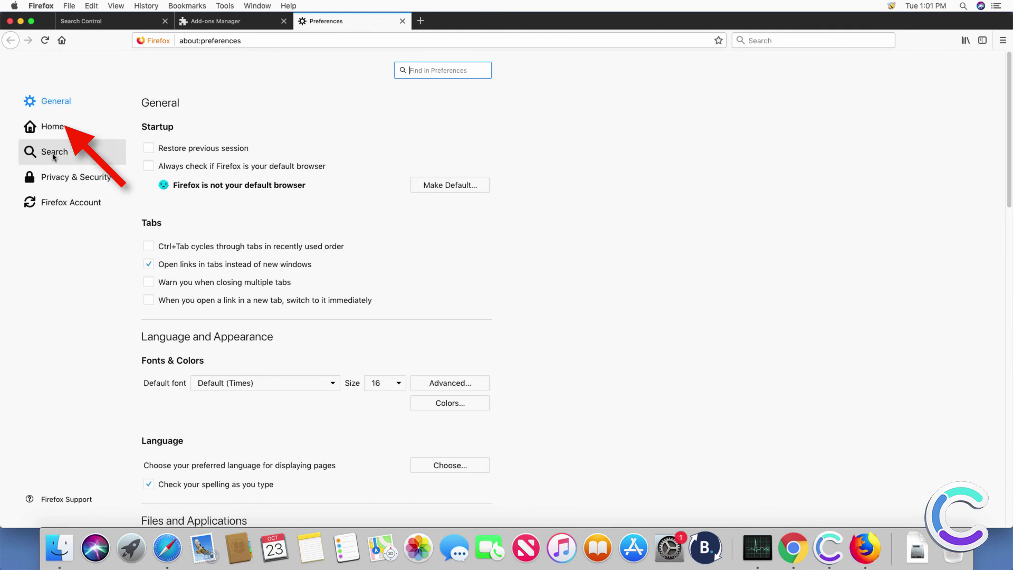
click(53, 127)
click(414, 199)
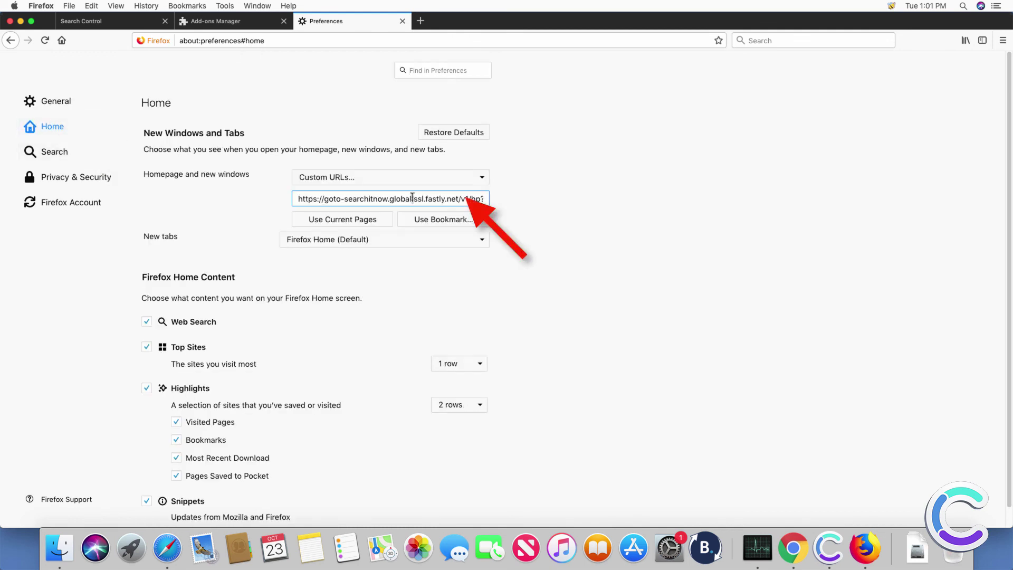
key(super+a)
text(www.)
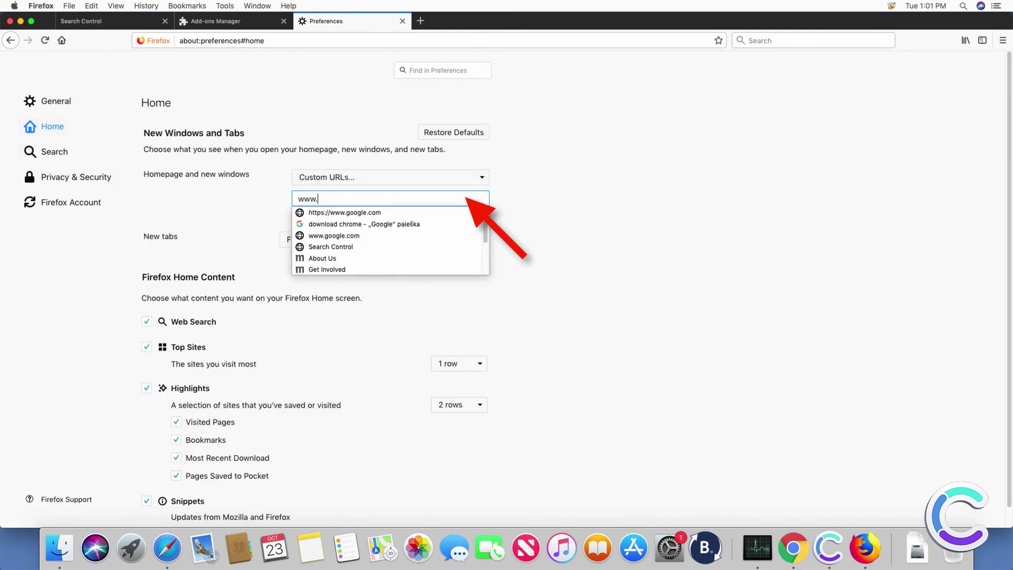
text(google.com)
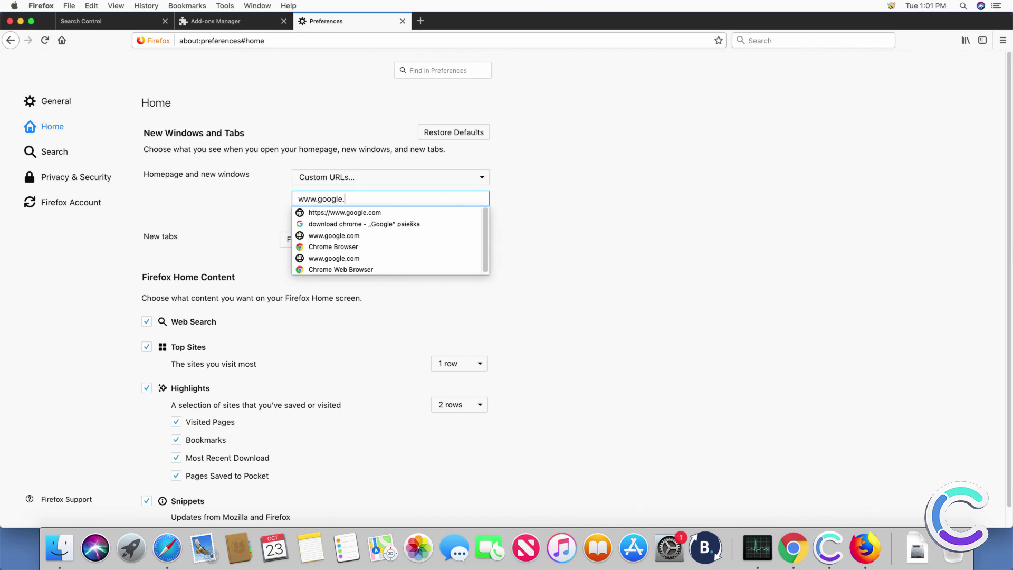
click(222, 206)
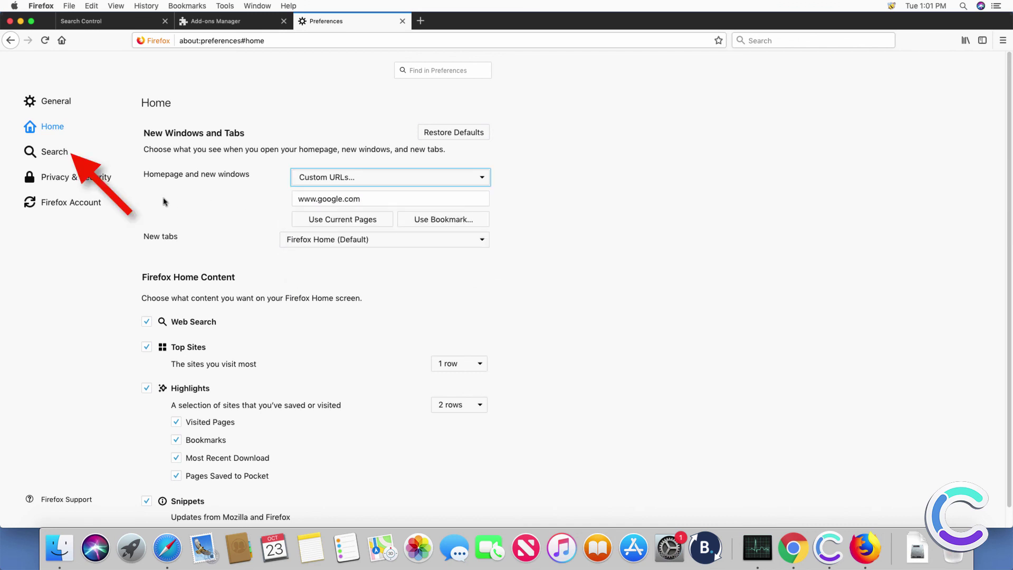
Step: Choose Google as Firefox's default search engine
click(49, 152)
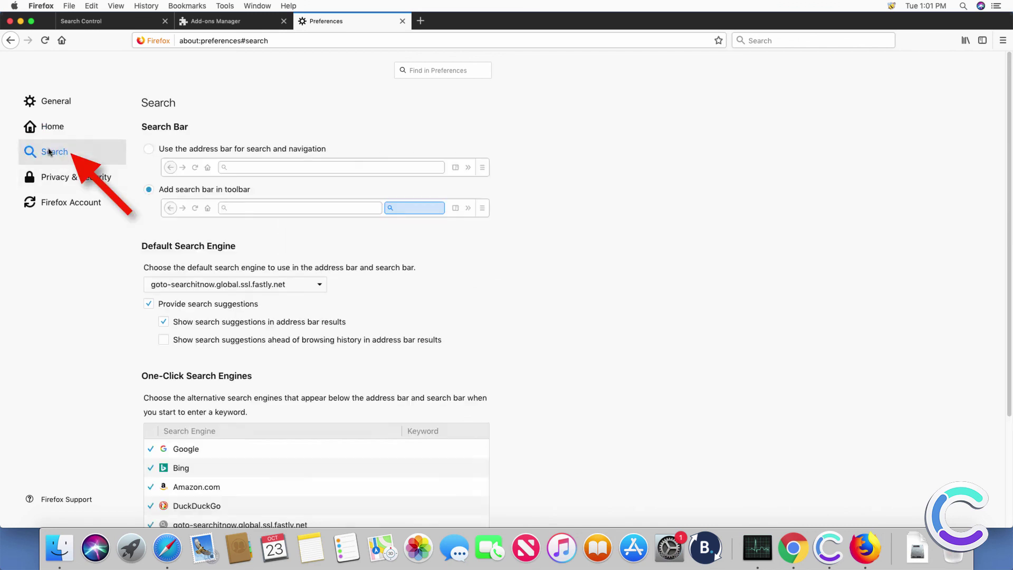
click(197, 286)
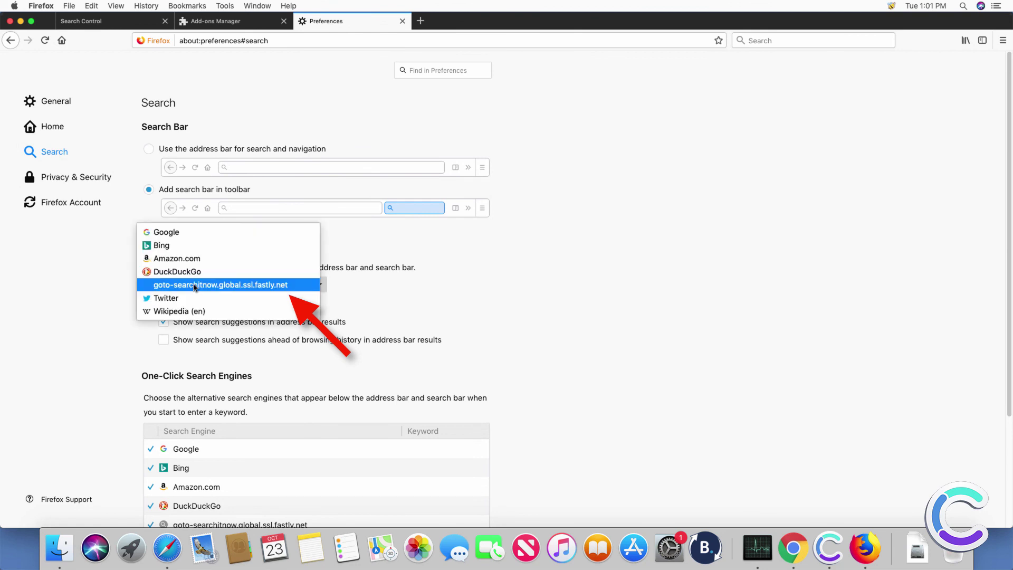
click(181, 233)
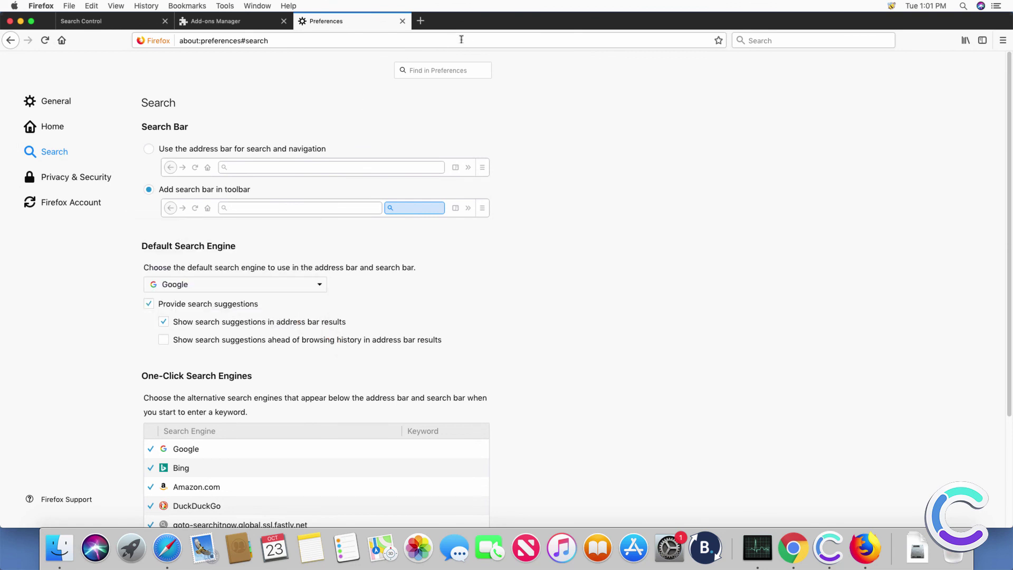
Step: Run a 'test search' in a new tab to confirm Google results, then close Firefox
click(421, 21)
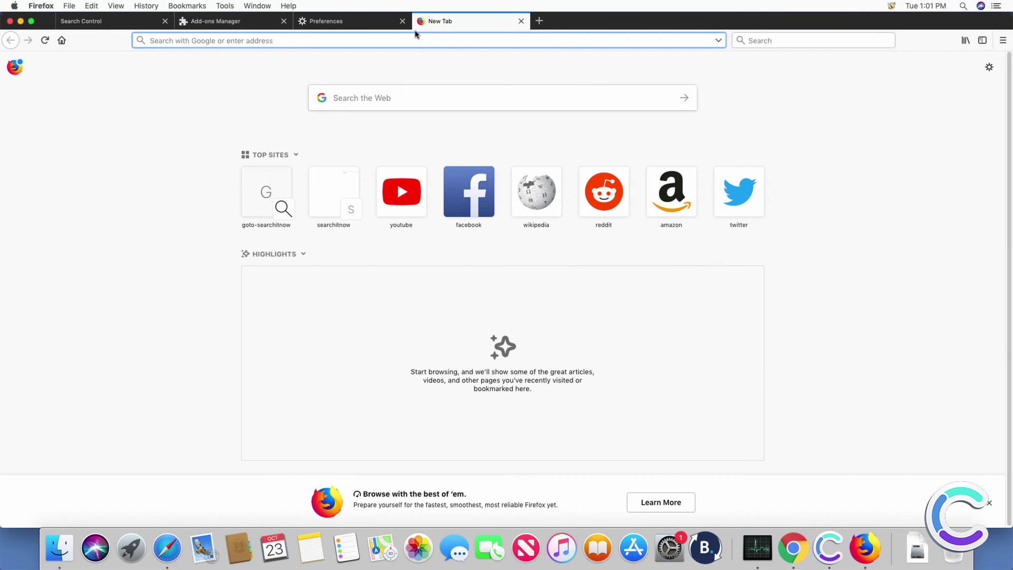
text(te)
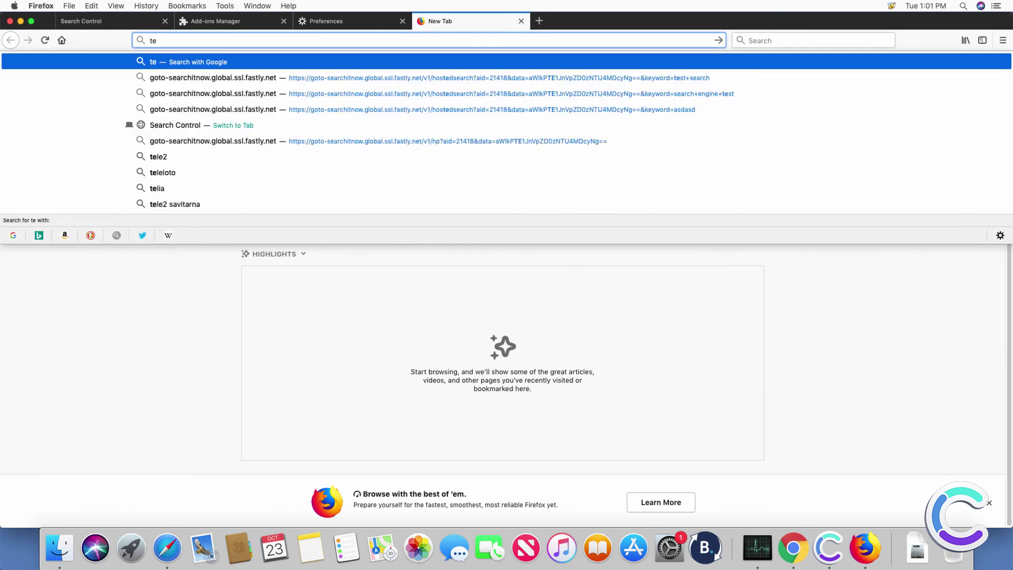
text(st search)
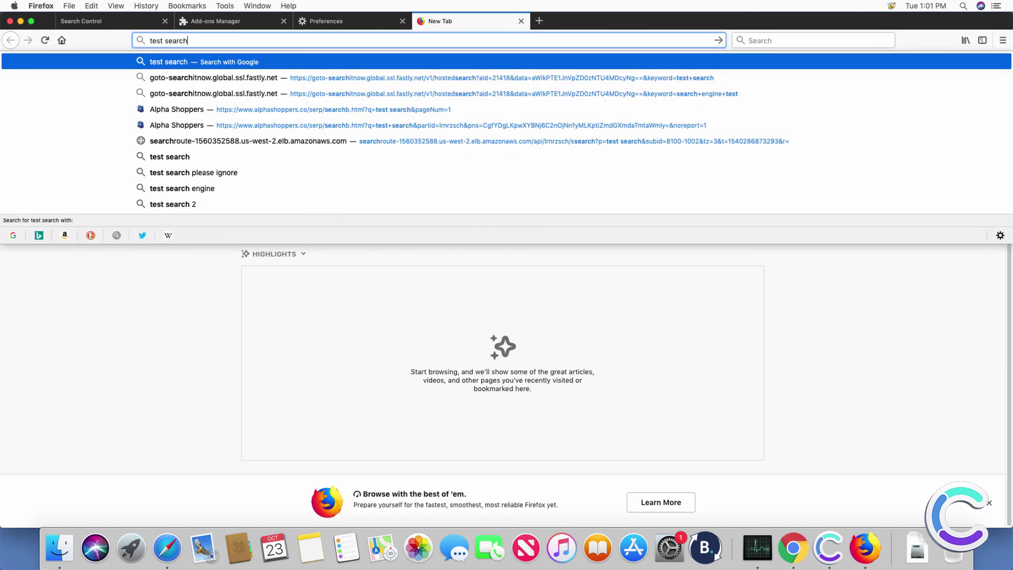
key(Return)
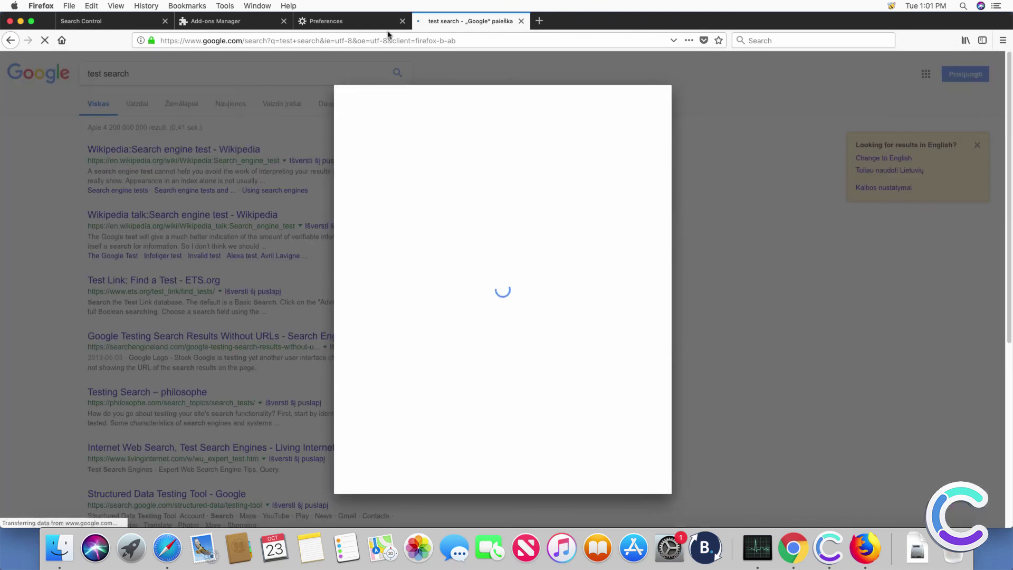
click(10, 21)
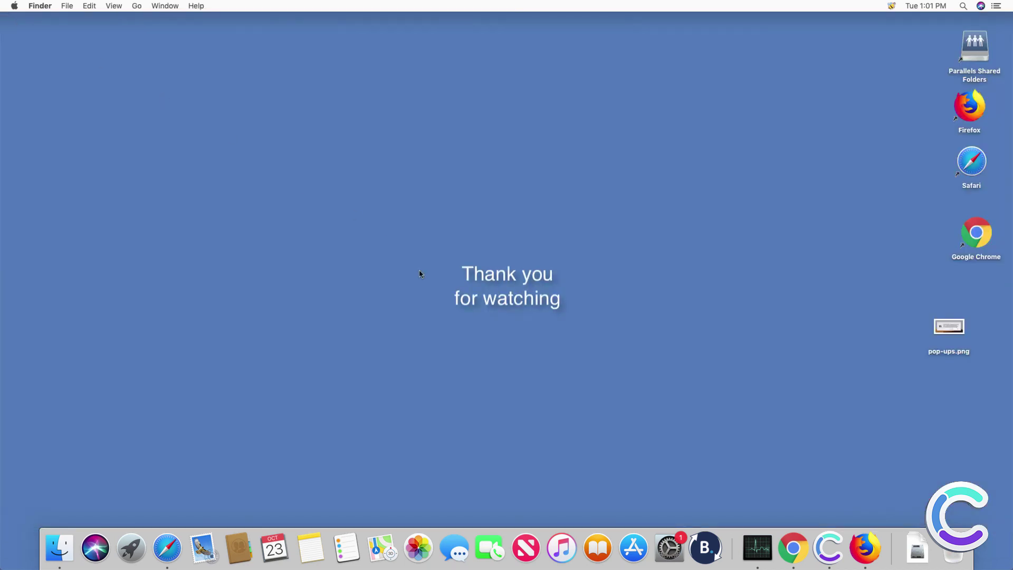